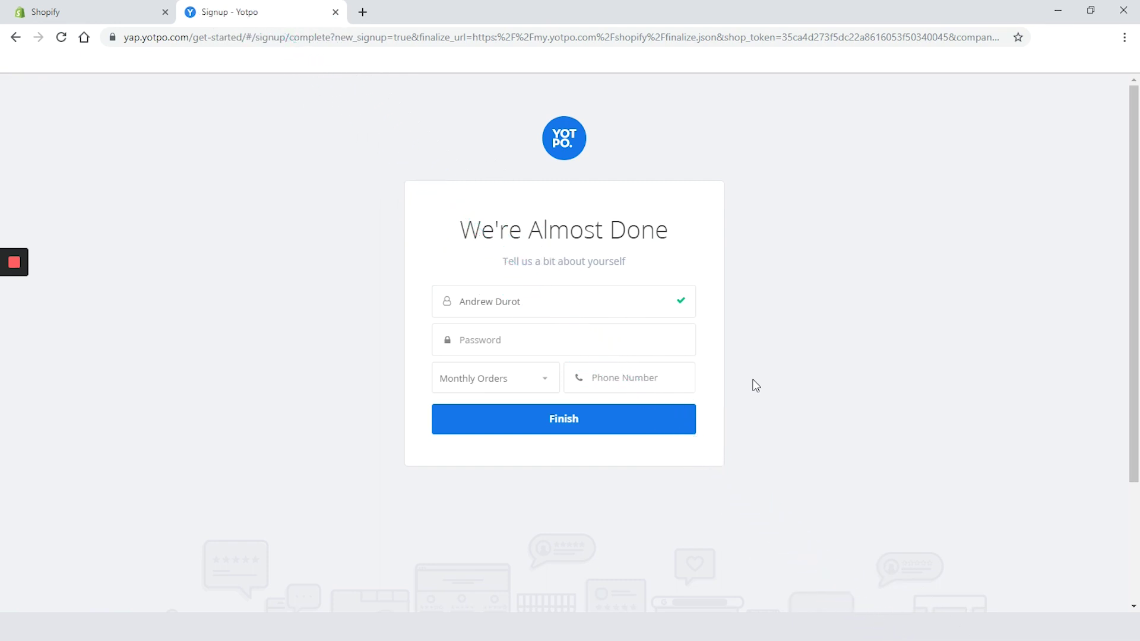
Enter the account password, choose 0-50 monthly orders, and submit the Yotpo signup form
left_click(553, 340)
type("••")
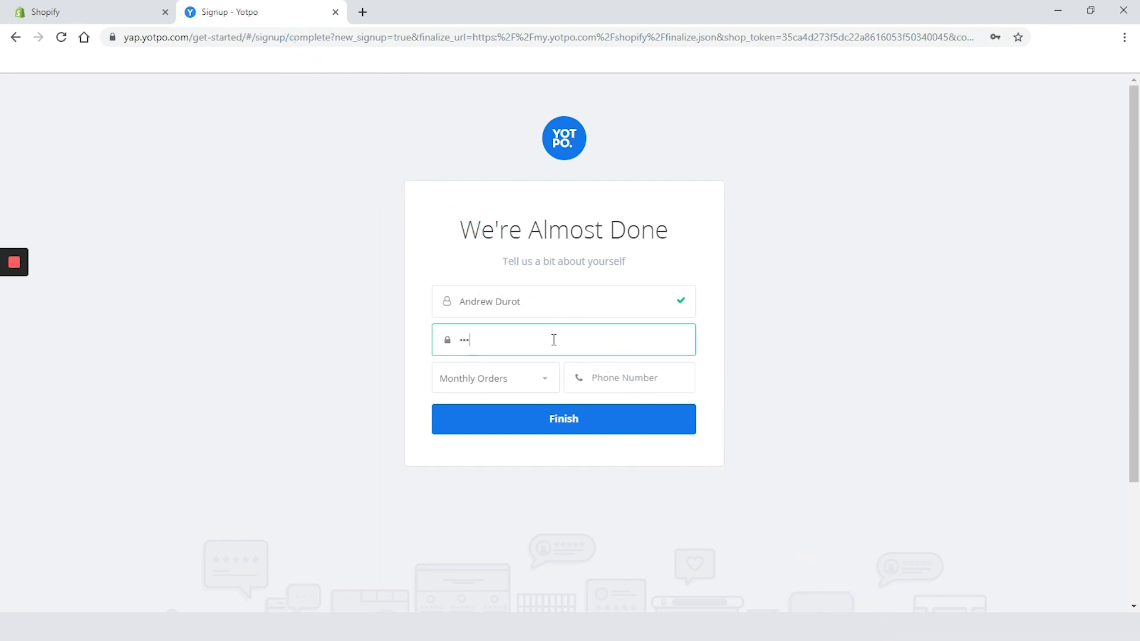
type("••••••••")
left_click(504, 387)
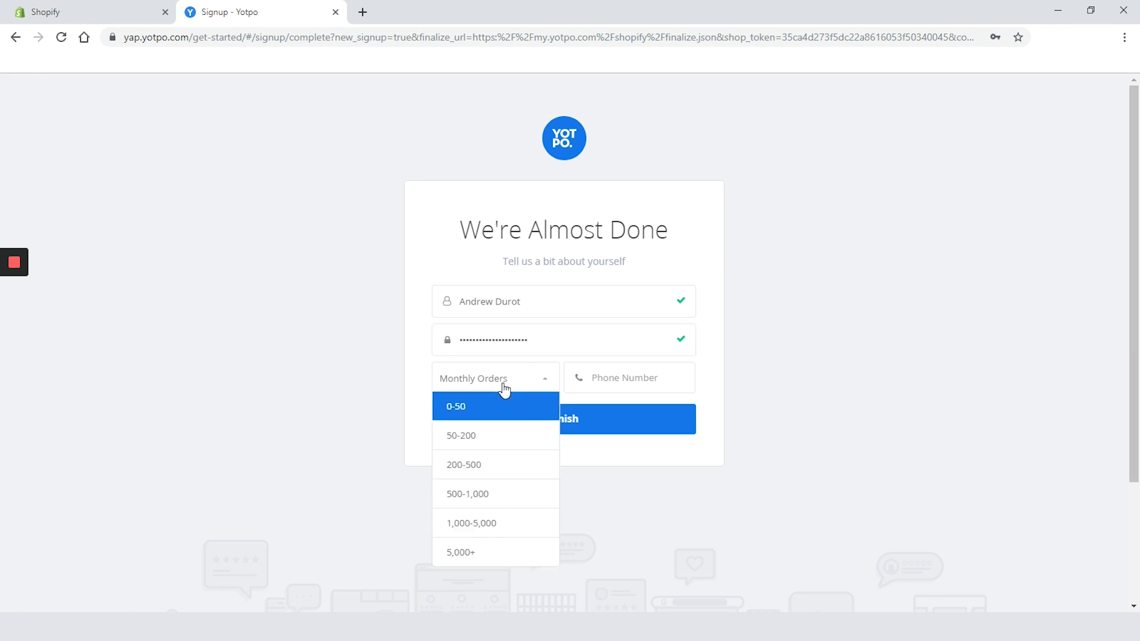
left_click(498, 416)
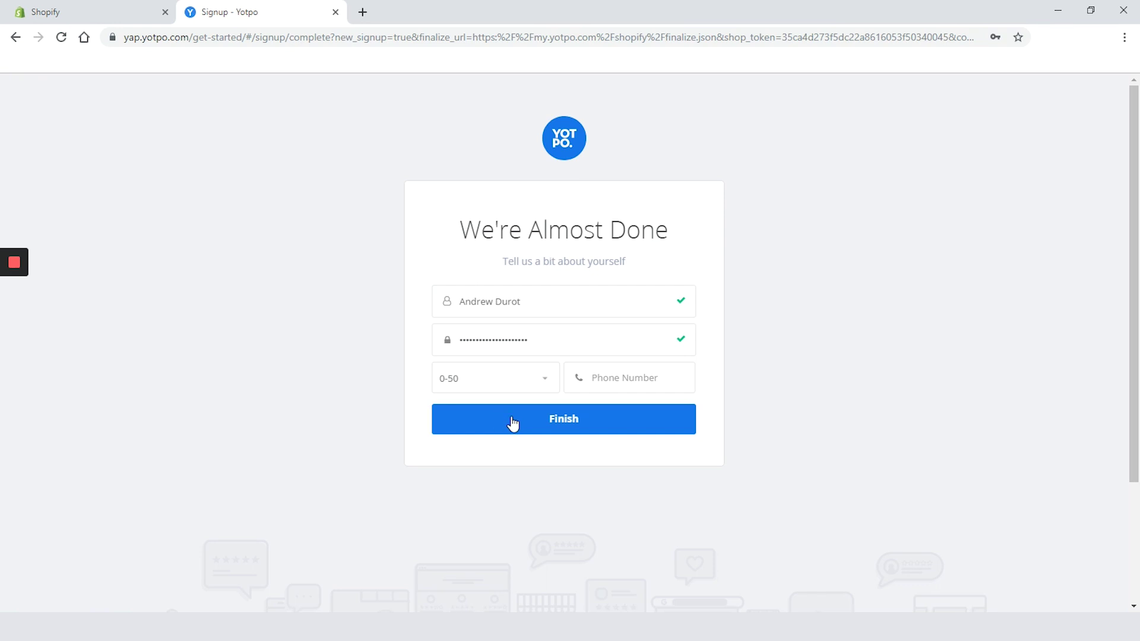
left_click(600, 428)
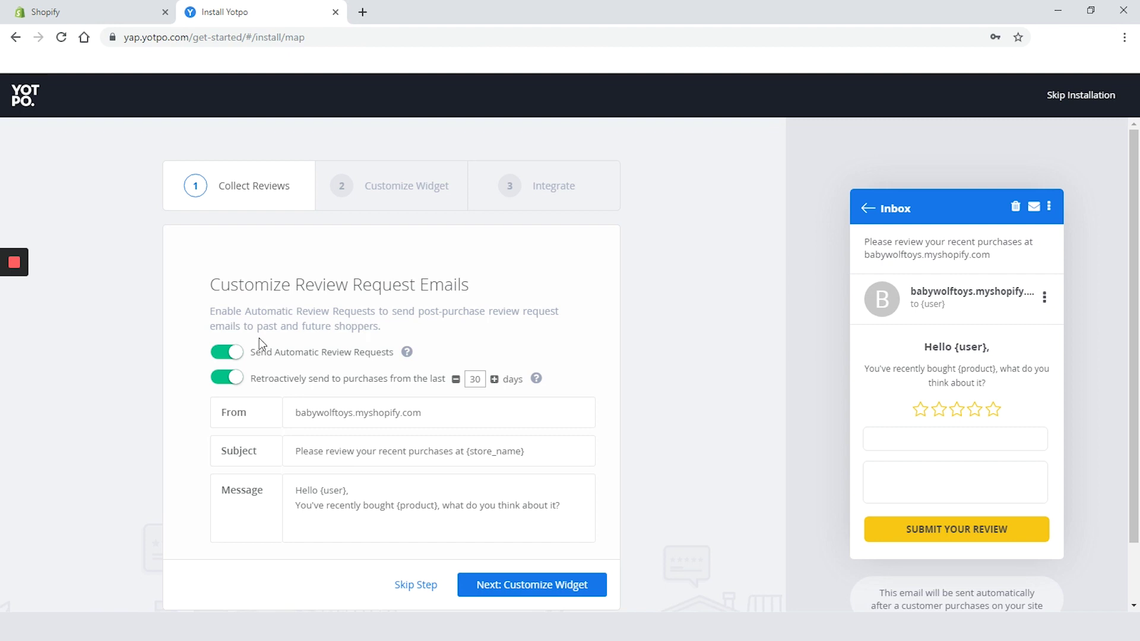
Re-enable automatic review requests and set the retroactive period to 180 days
left_click(225, 351)
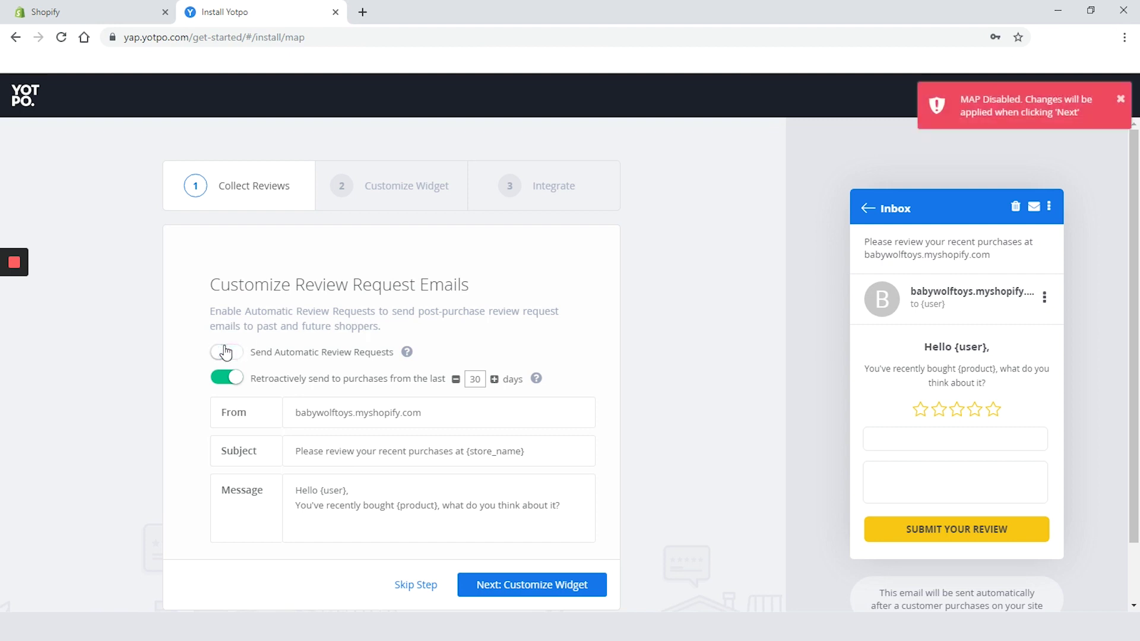
left_click(226, 352)
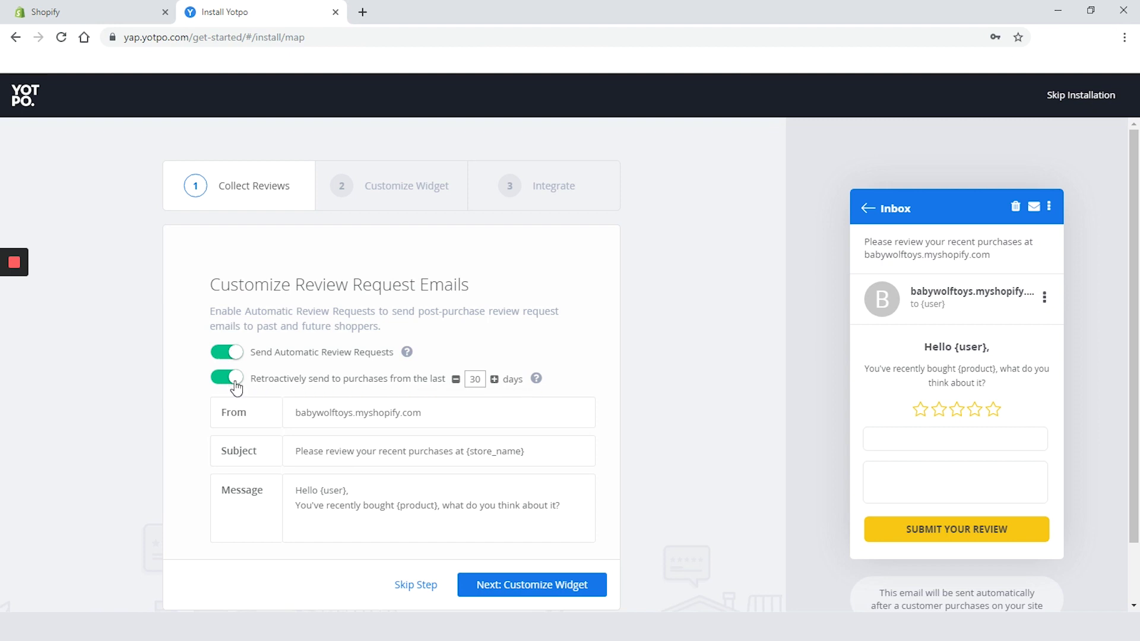
double_click(481, 381)
type("500")
scroll(811, 350, "down", 2)
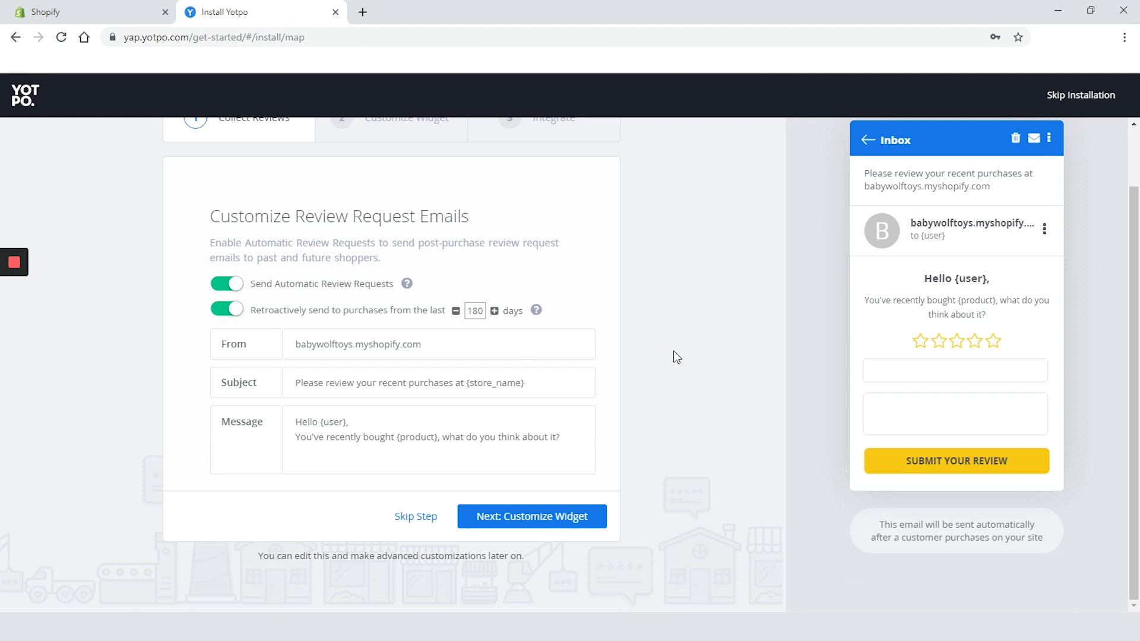
Change the review email sender name to EcomExperts.io
triple_click(391, 347)
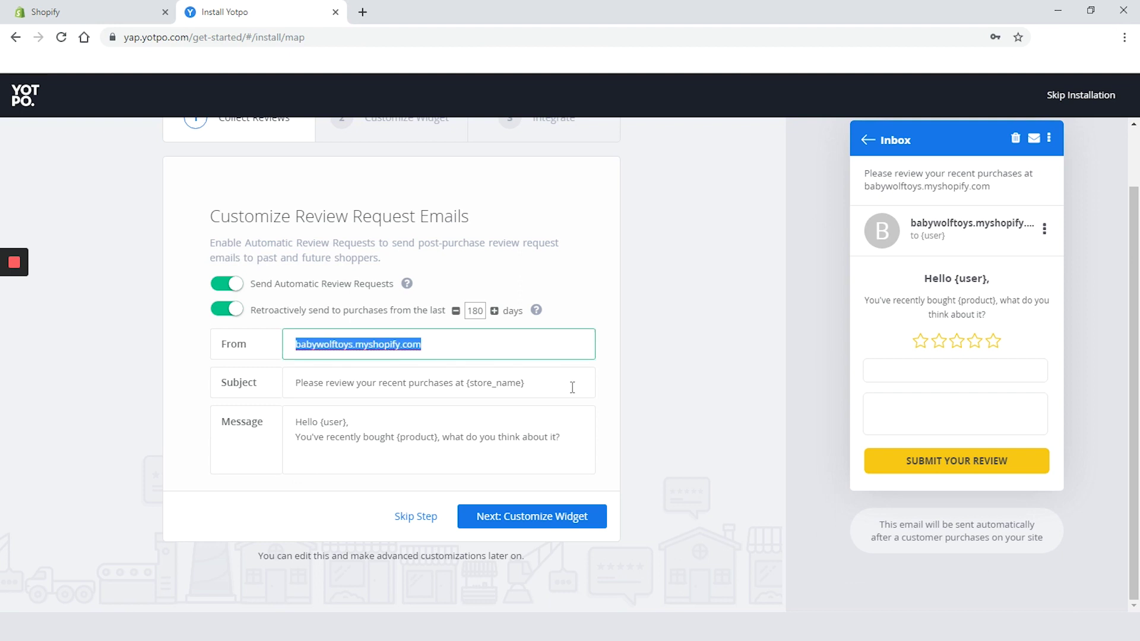
type("E")
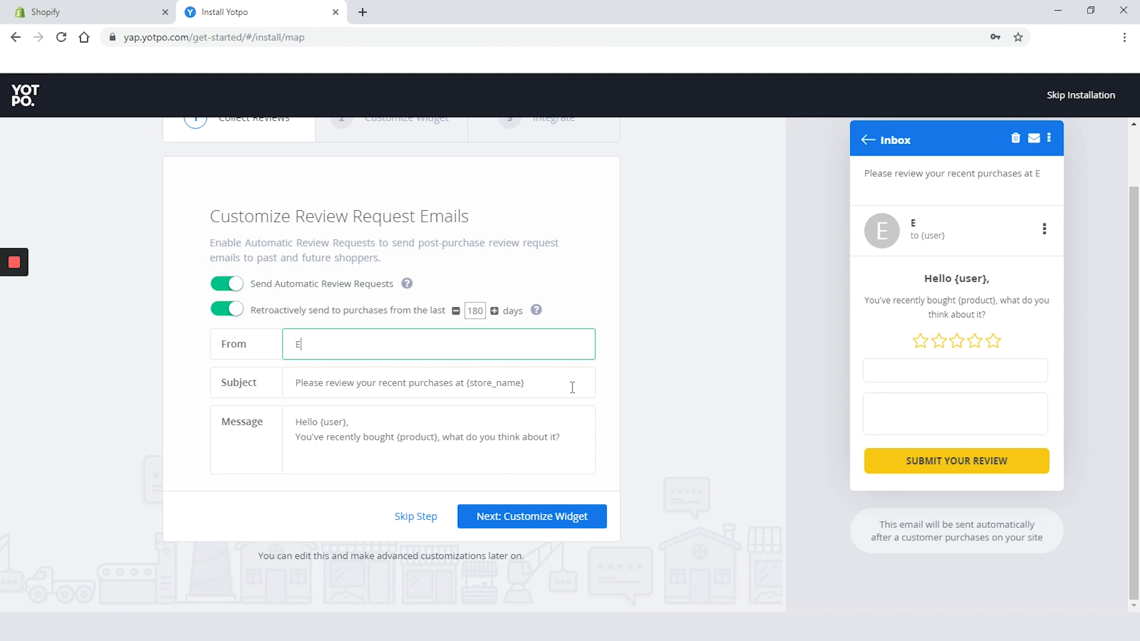
type("comEx")
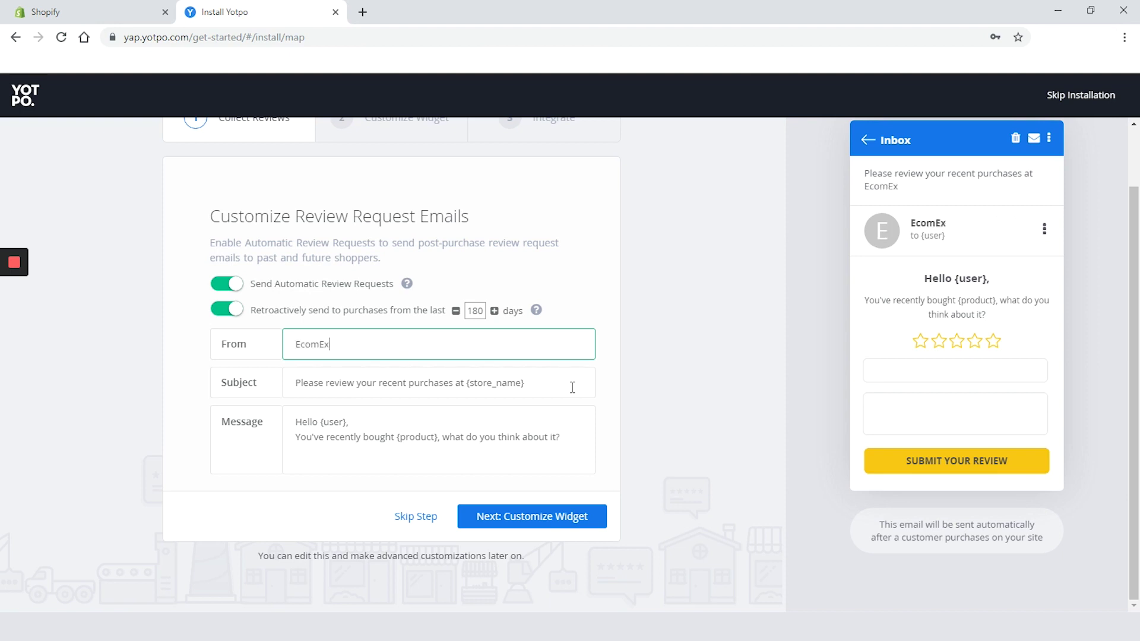
type("perts.io")
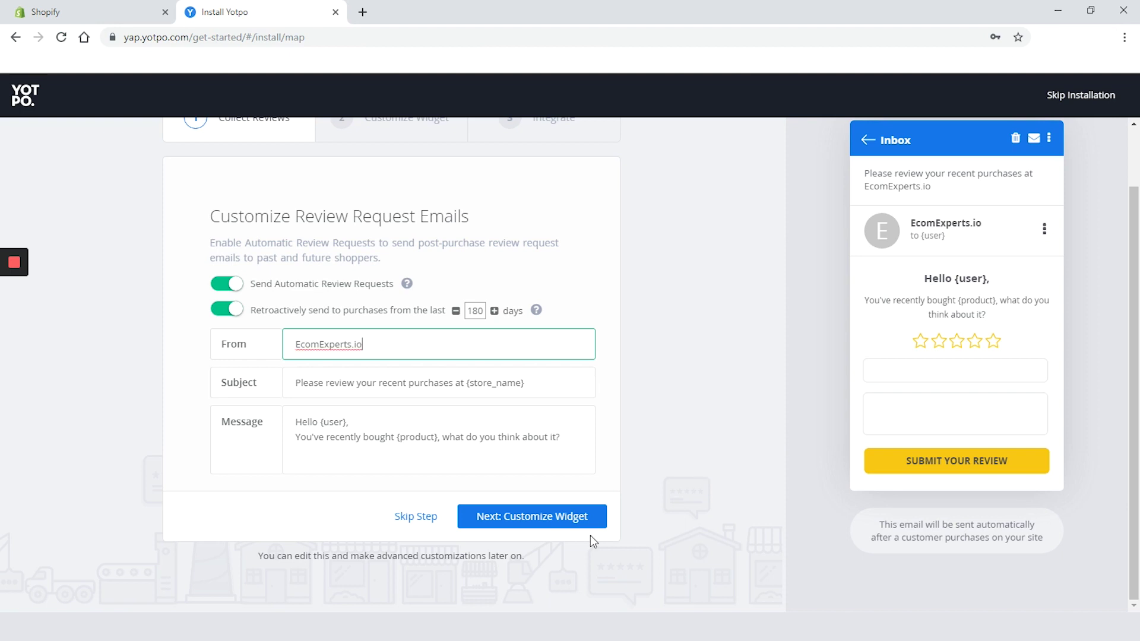
left_click(559, 524)
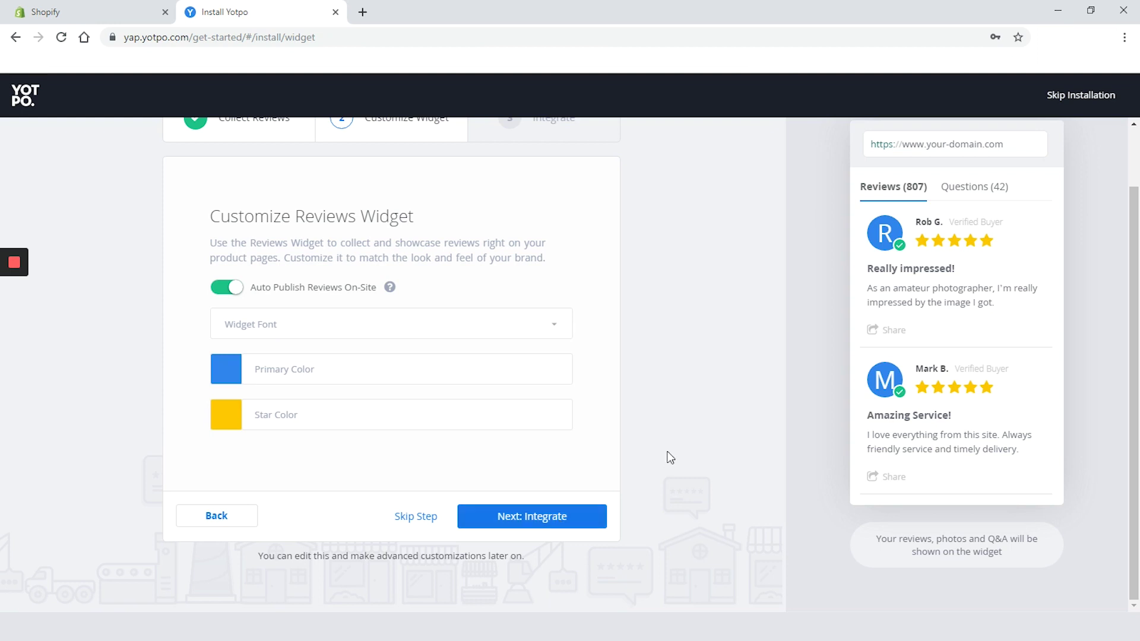
Keep the widget font unchanged and make the widget's primary colour dark green #0d772c
left_click(553, 331)
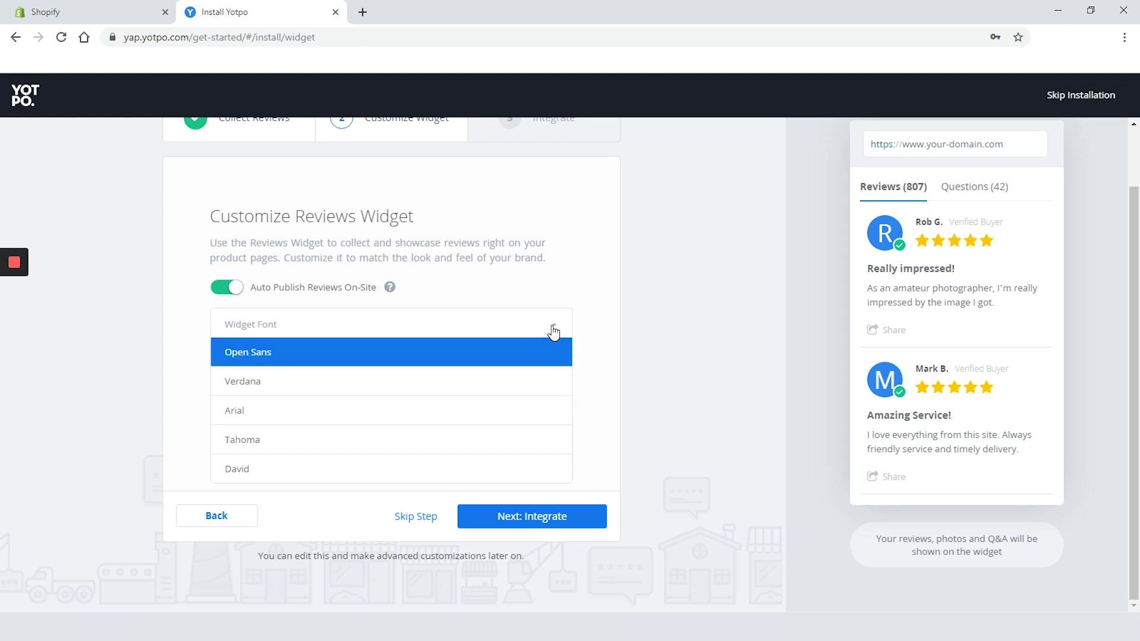
left_click(499, 324)
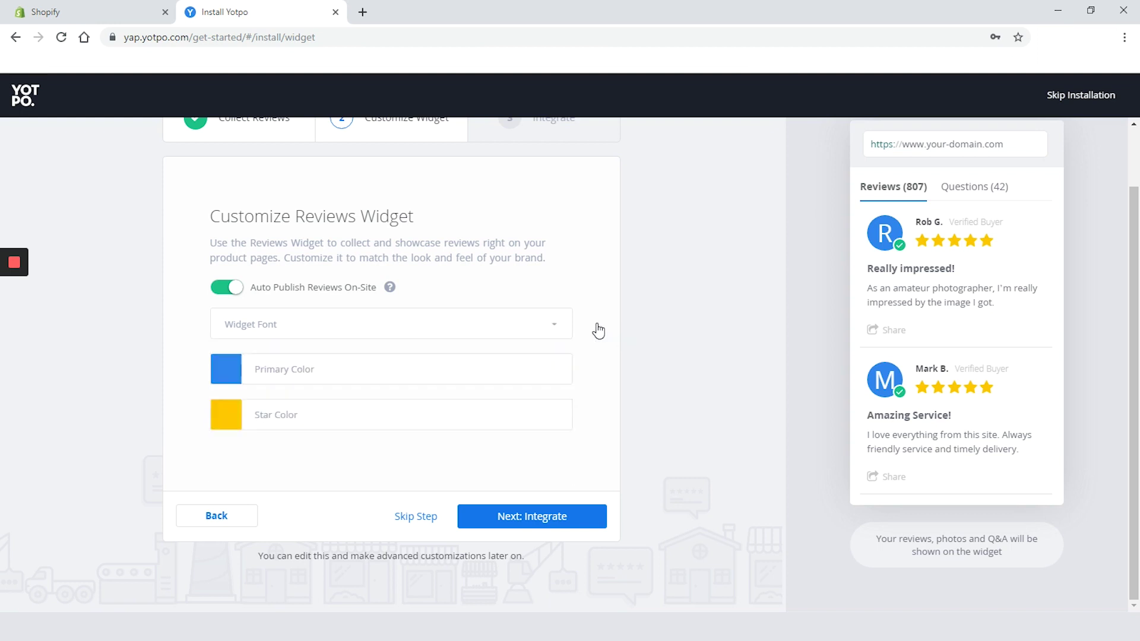
scroll(224, 373, "down", 2)
scroll(224, 374, "up", 2)
left_click(225, 369)
left_click(339, 483)
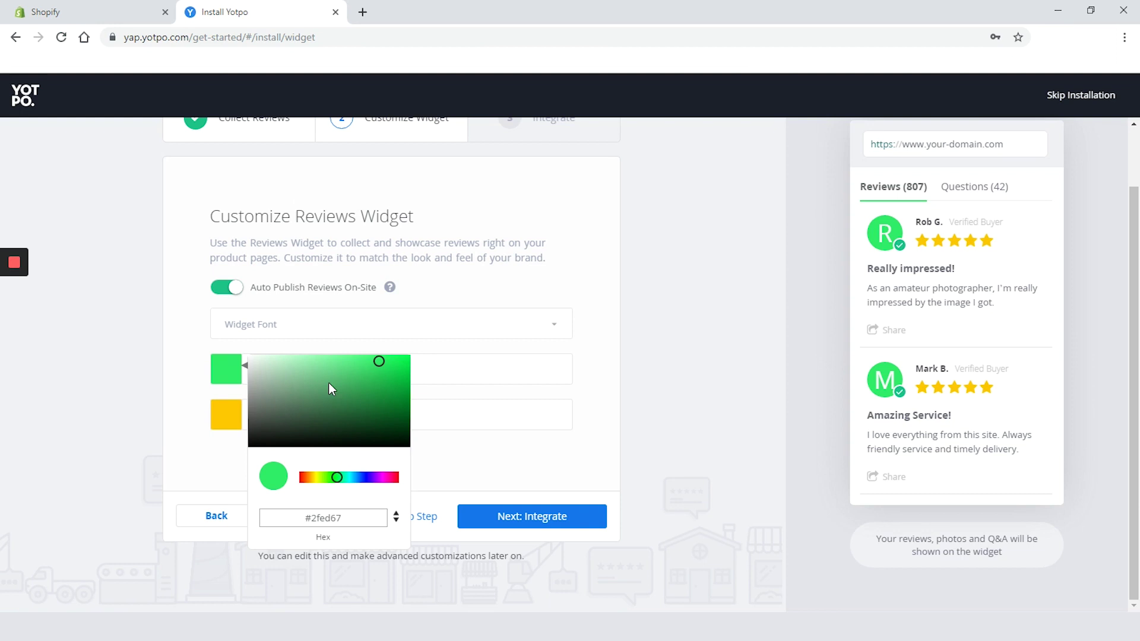
left_click(393, 404)
left_click(482, 456)
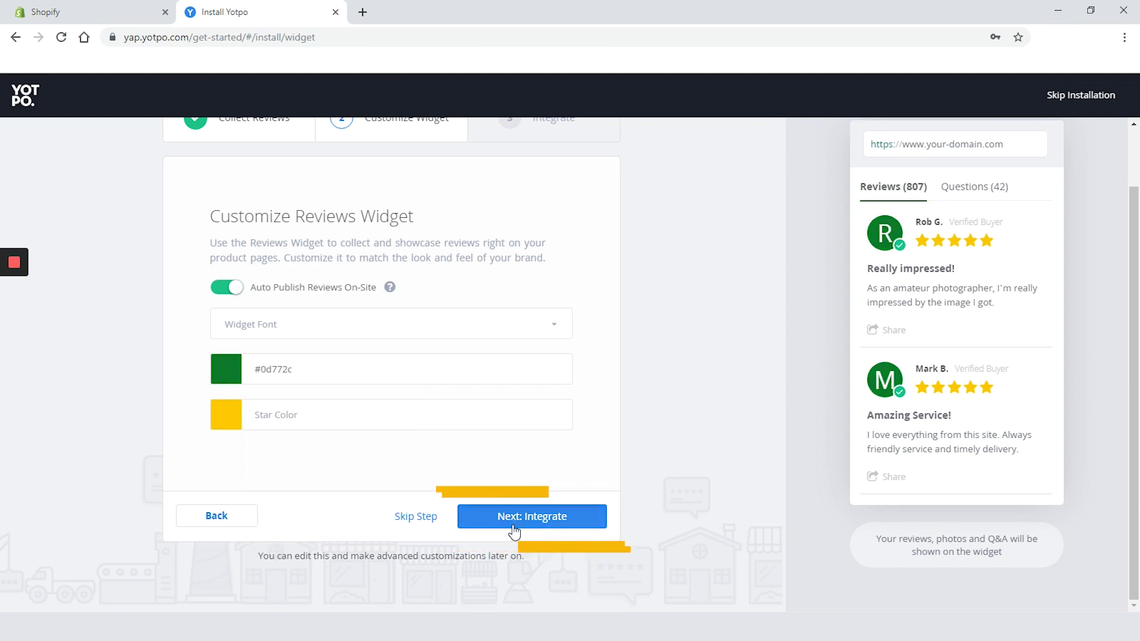
left_click(511, 520)
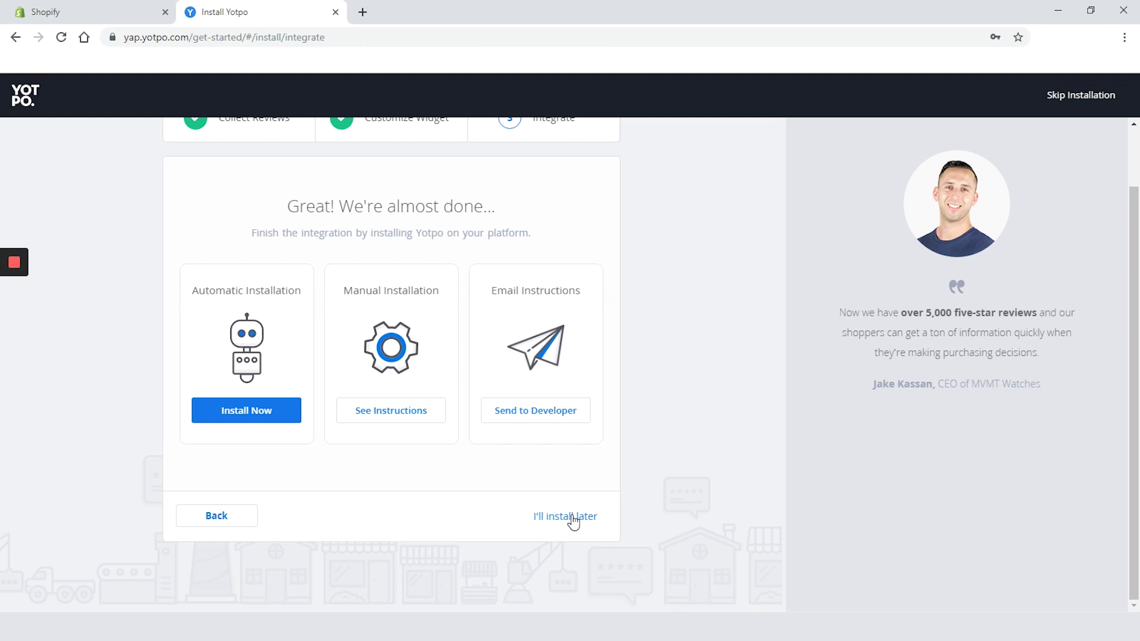
Install the reviews widget on the Shopify store automatically, then continue to the Yotpo admin
left_click(258, 414)
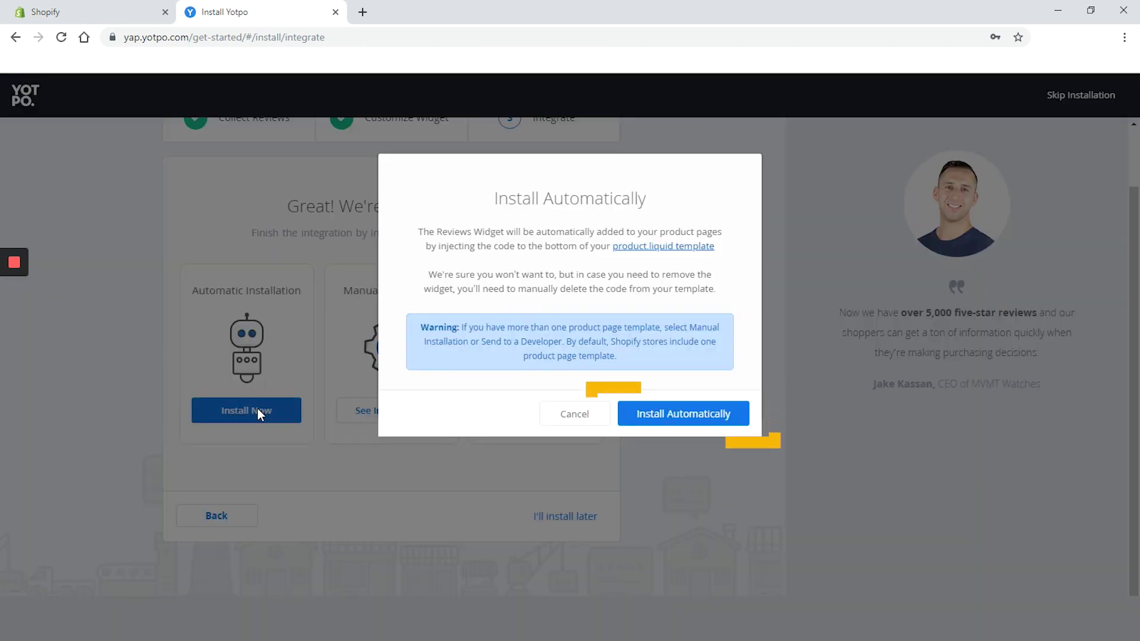
left_click(677, 414)
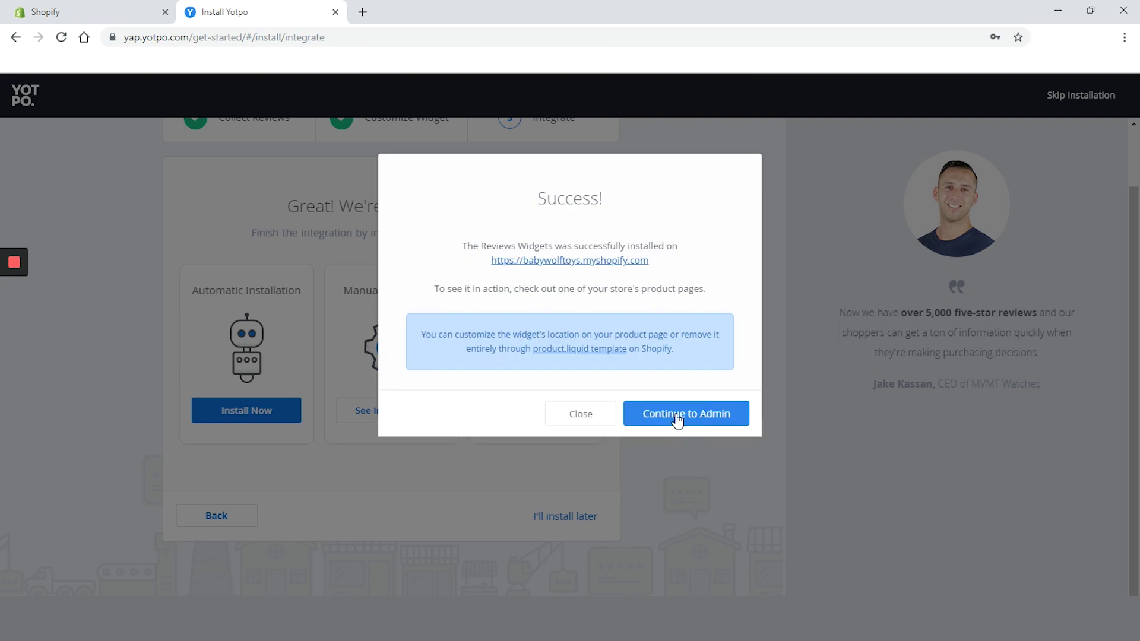
left_click(677, 418)
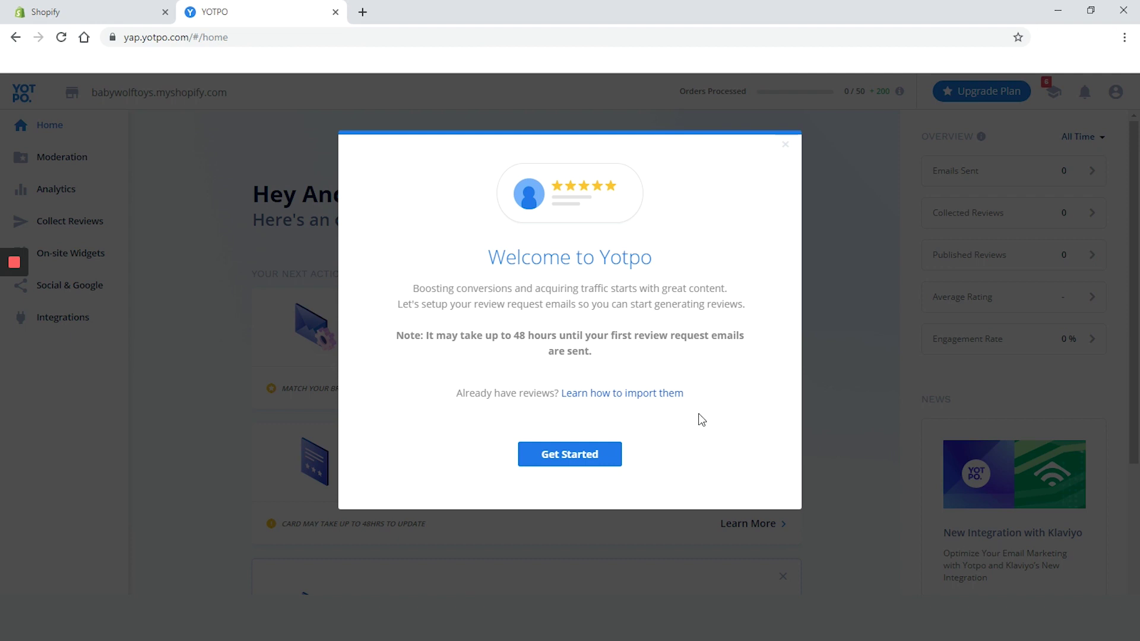
Close the Welcome to Yotpo dialog to reveal the home dashboard
left_click(598, 461)
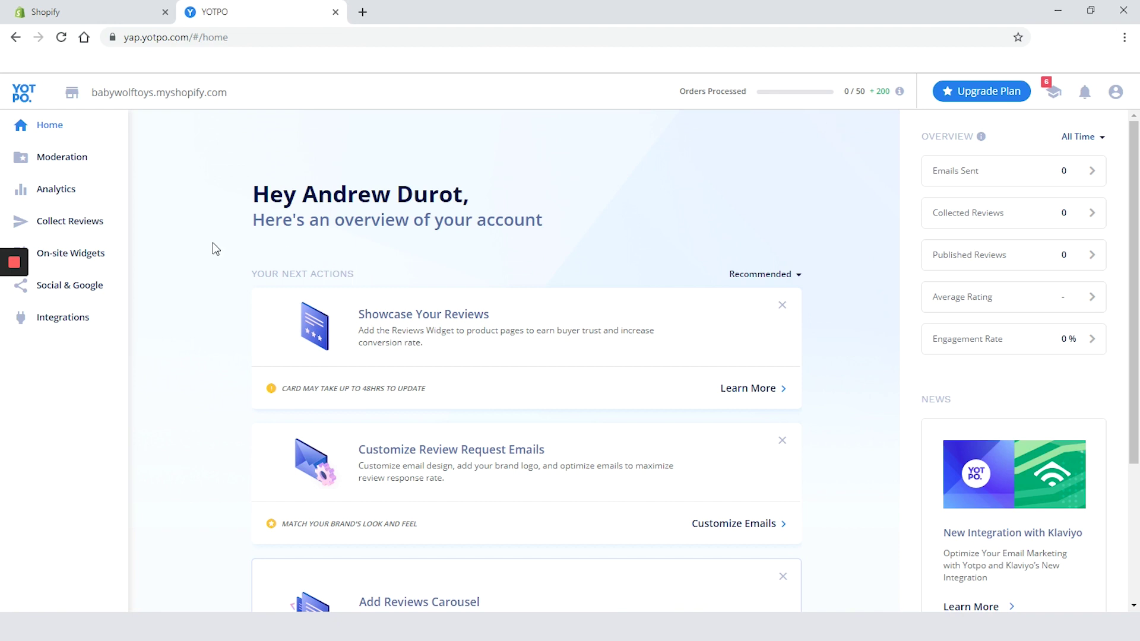
Add a new reminder email under Reminders, then return to the home dashboard
mouse_move(37, 220)
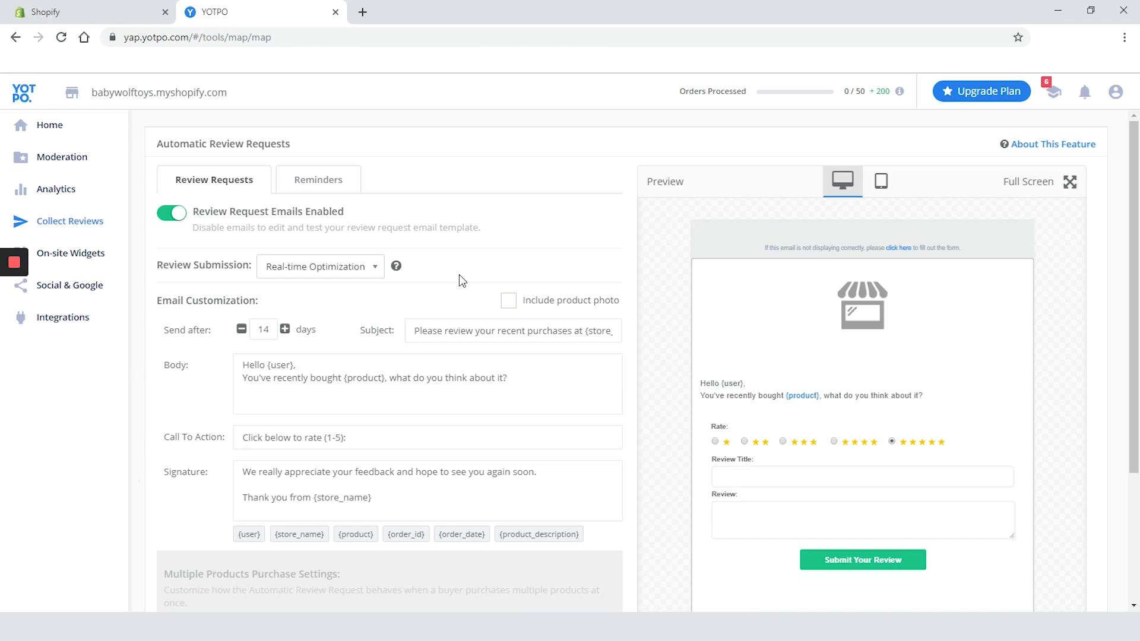
scroll(461, 264, "down", 3)
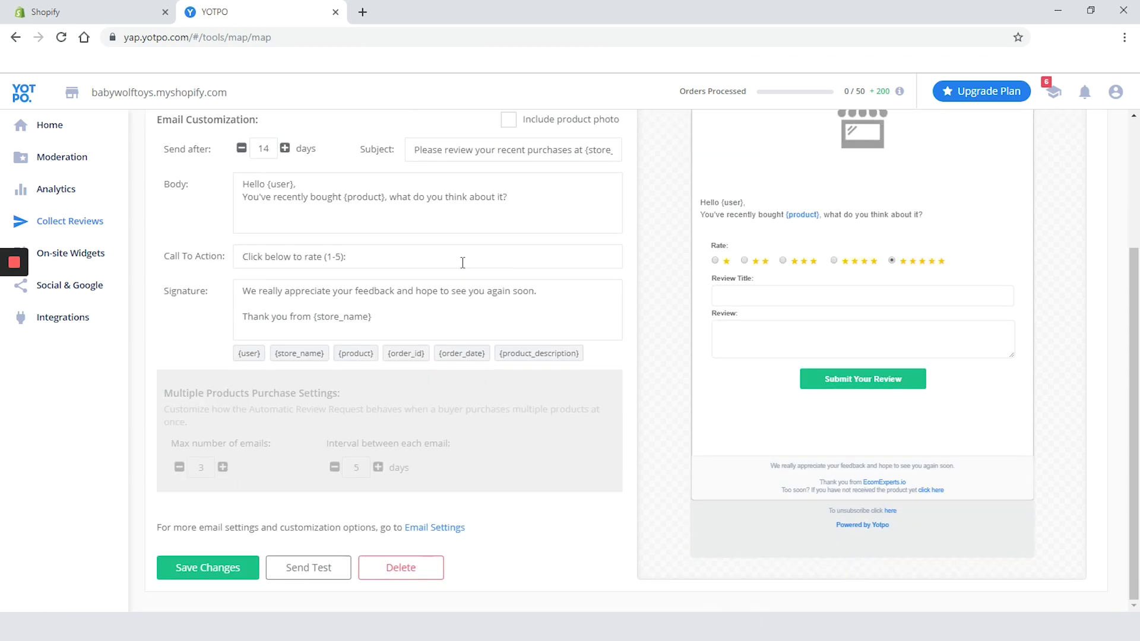
scroll(462, 262, "up", 3)
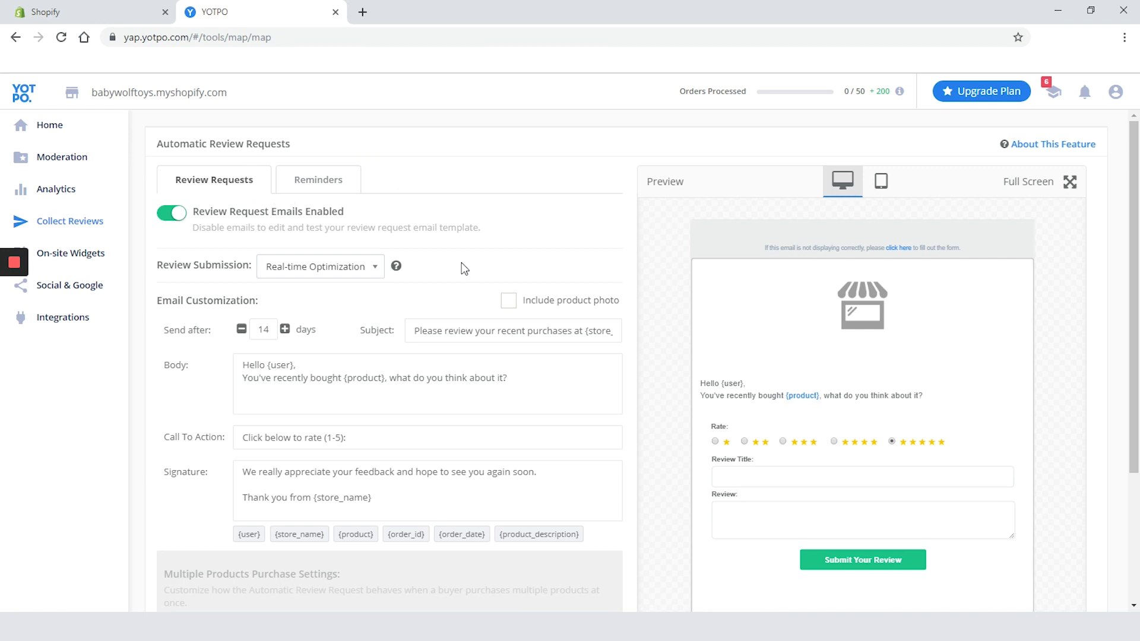
left_click(343, 185)
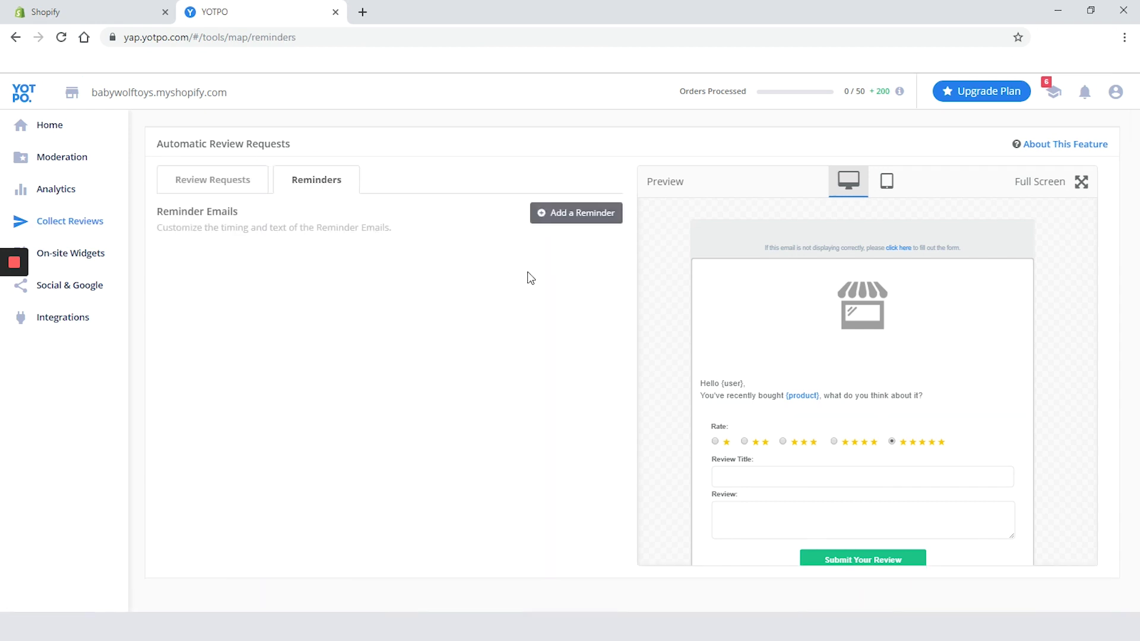
left_click(571, 215)
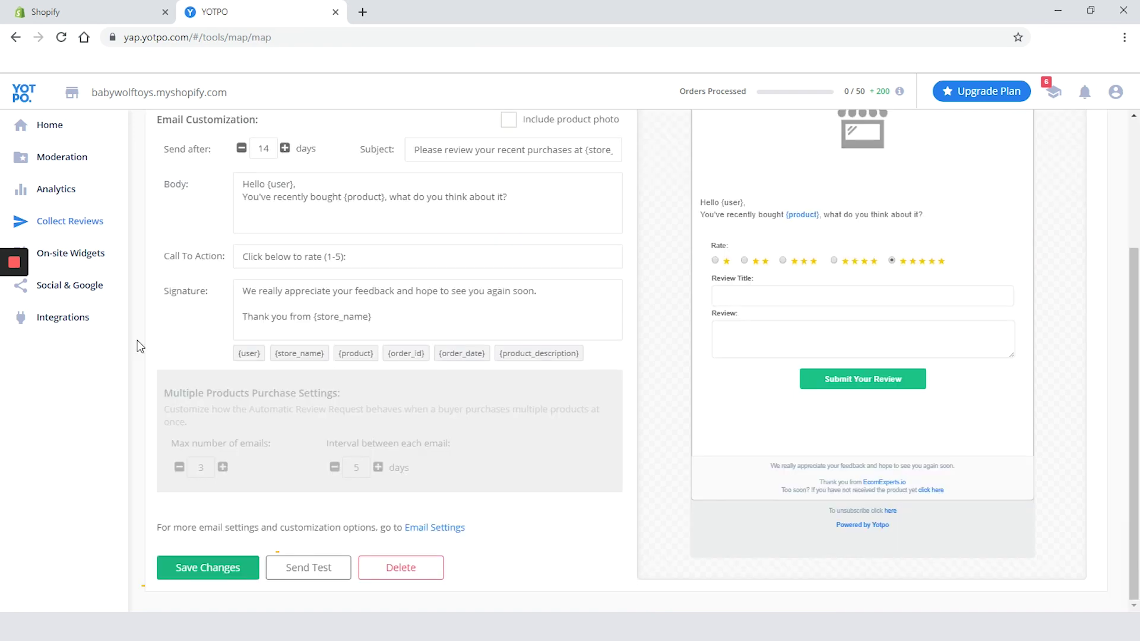
left_click(46, 123)
Browse the Moderation reviews list and review settings, ending on the Comments settings page
scroll(46, 122, "down", 1)
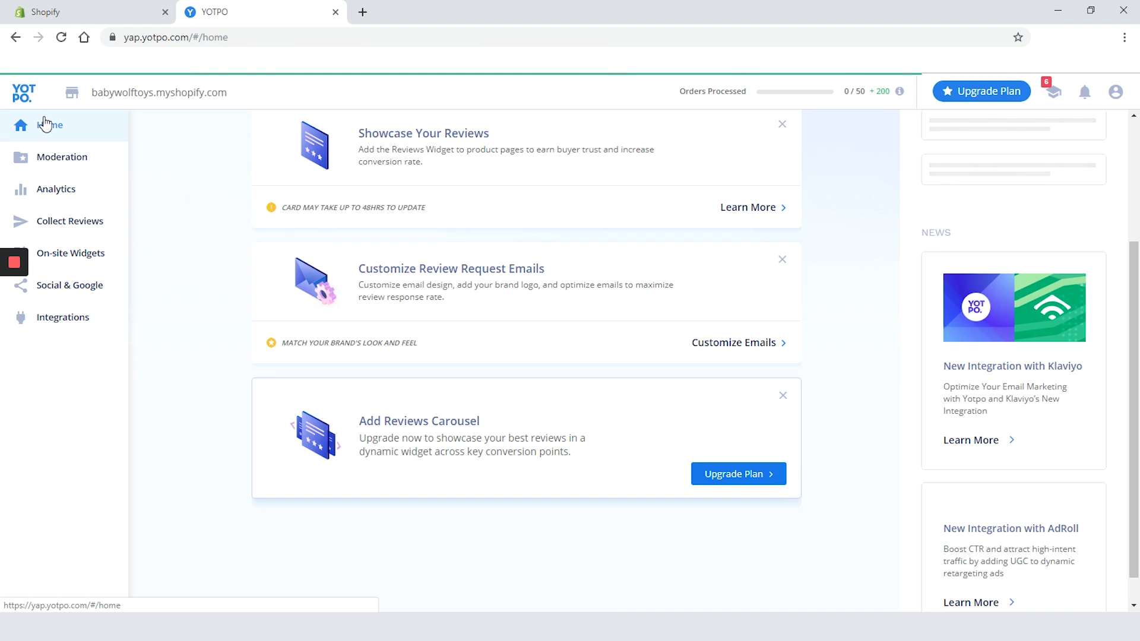
mouse_move(51, 170)
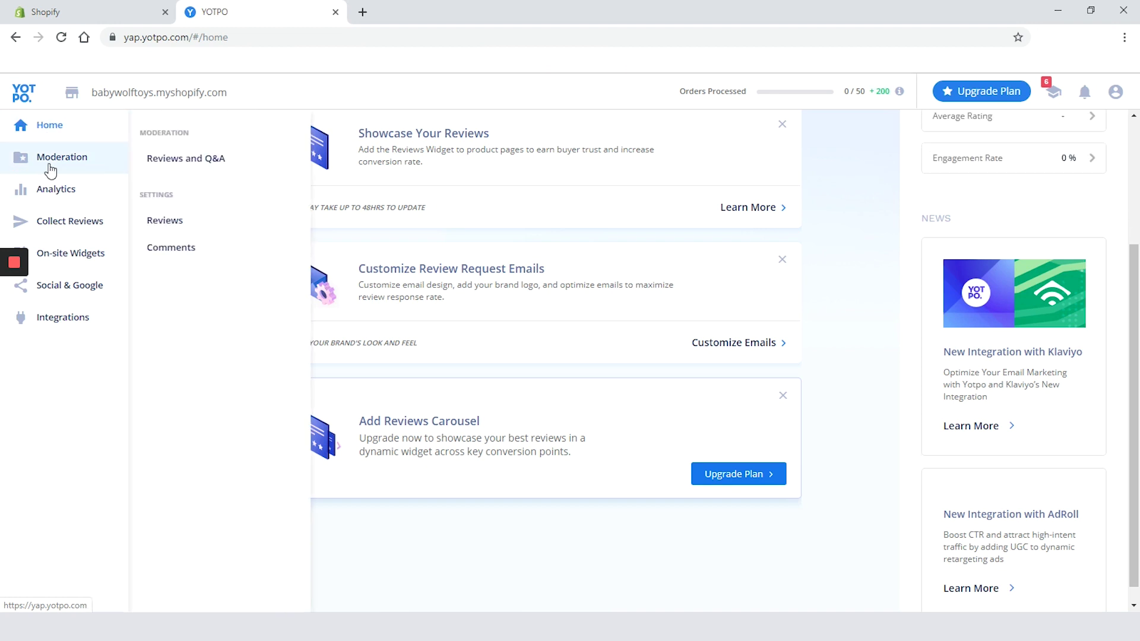
left_click(167, 158)
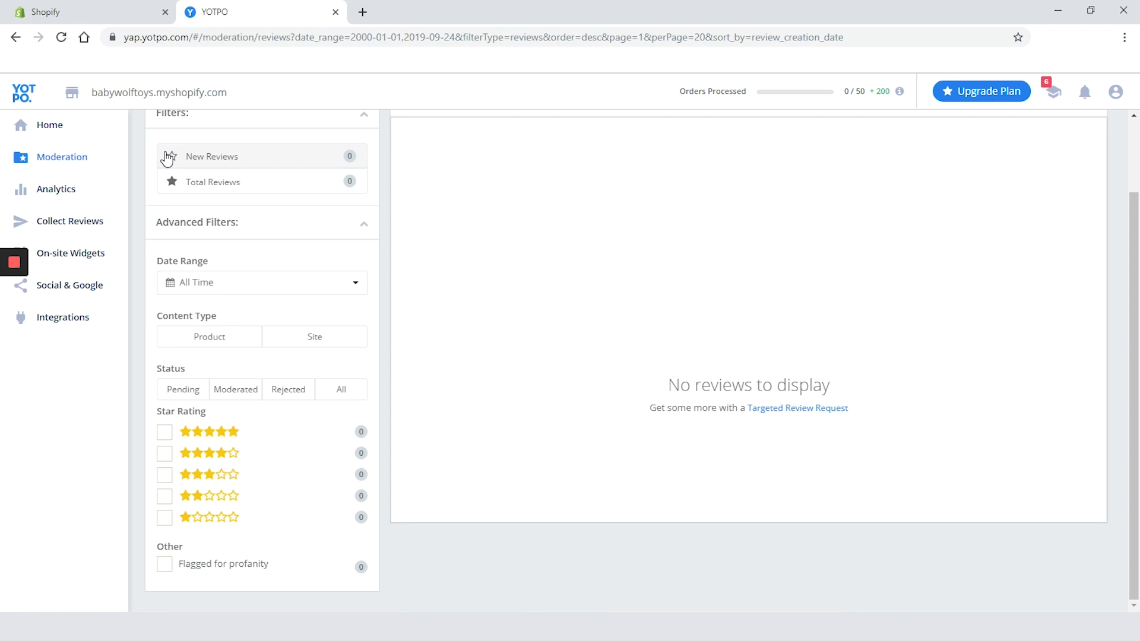
mouse_move(97, 155)
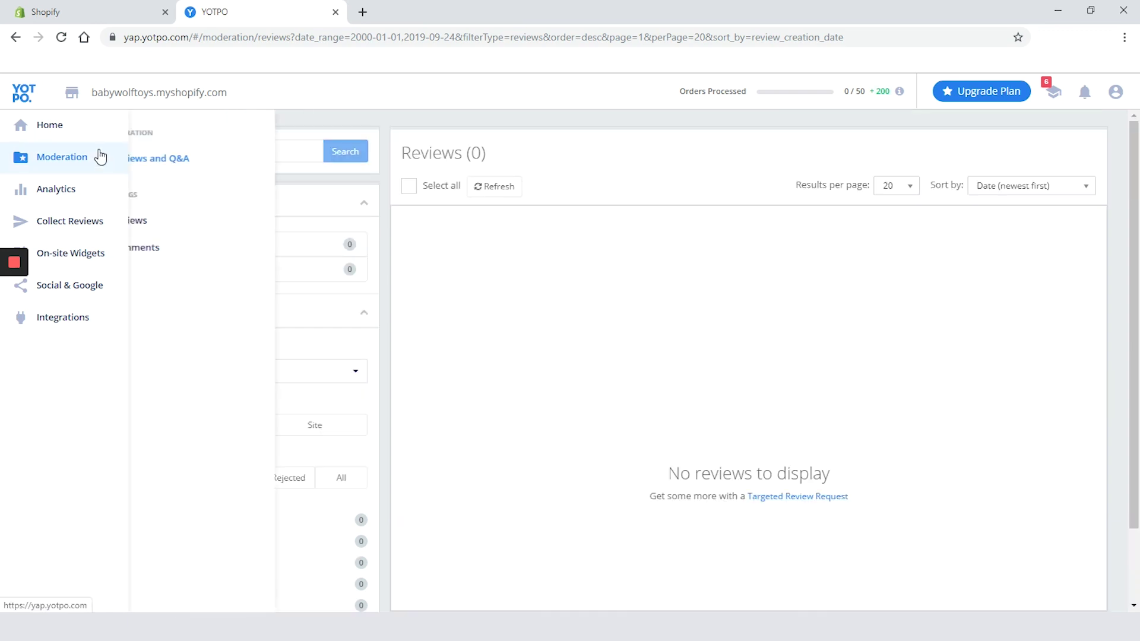
left_click(149, 228)
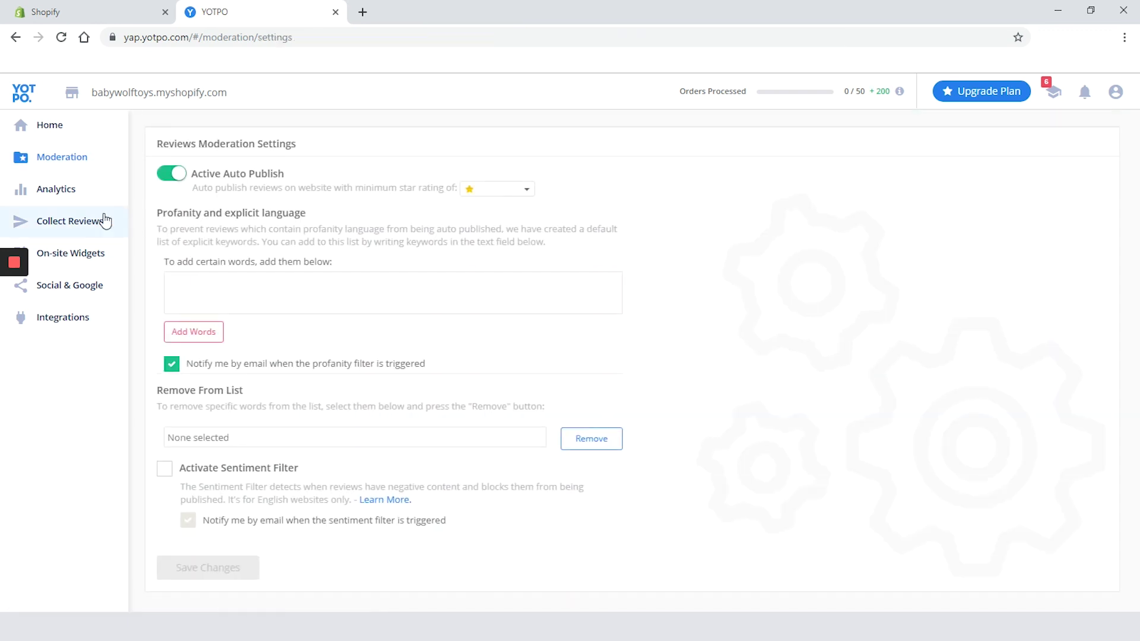
mouse_move(107, 166)
left_click(161, 258)
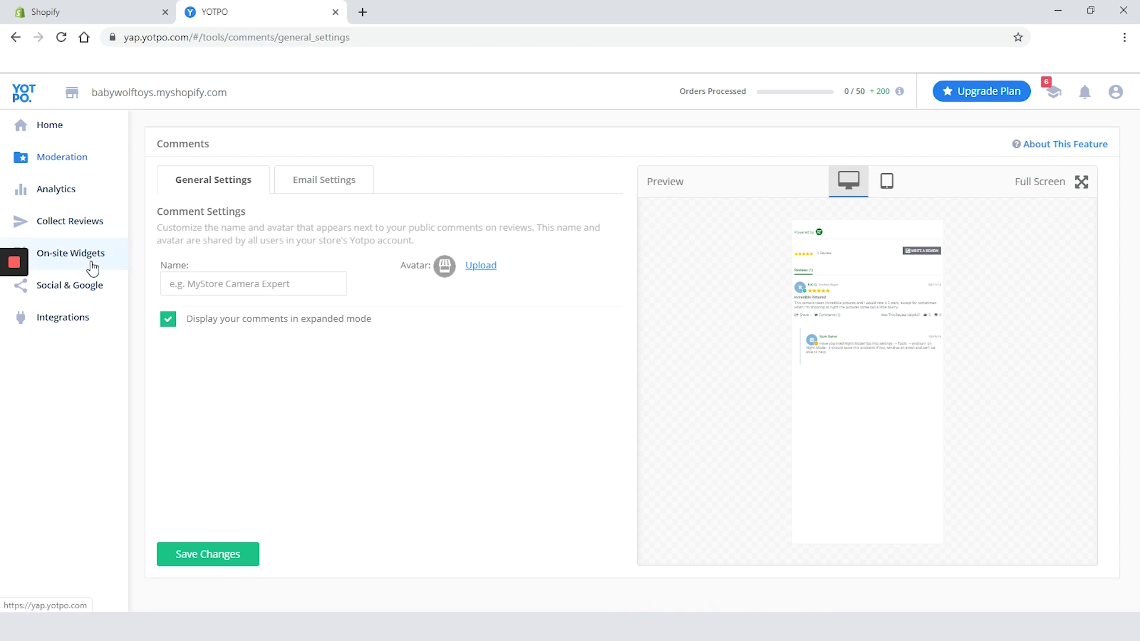
mouse_move(91, 261)
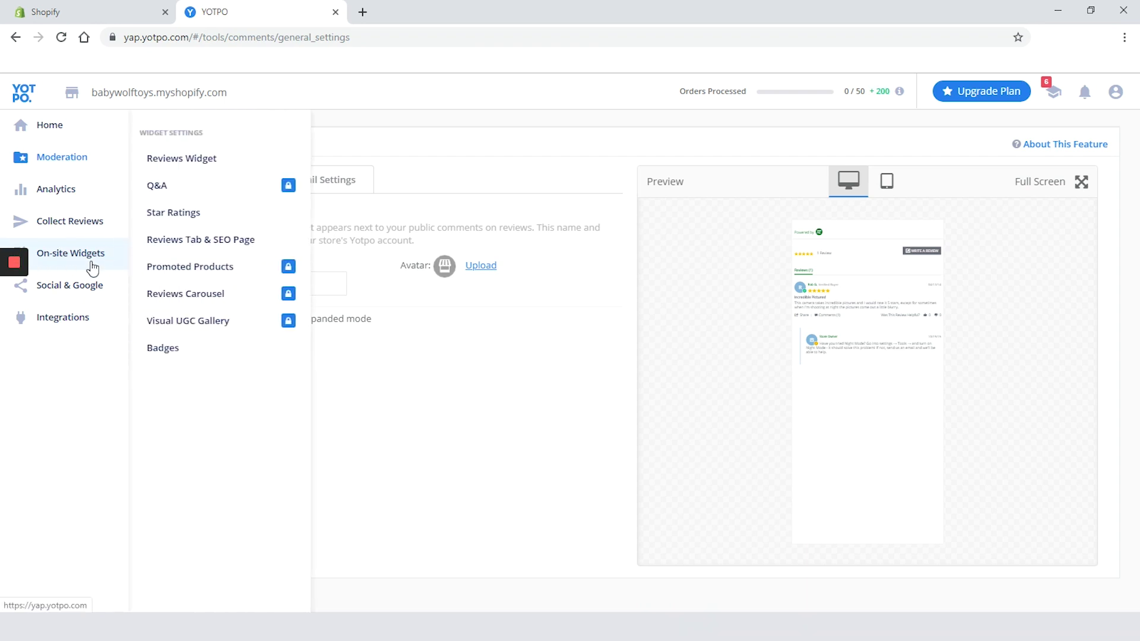
Switch the Reviews Widget to Better Performance with 10 reviews per page, save, and view Look & Feel
left_click(190, 174)
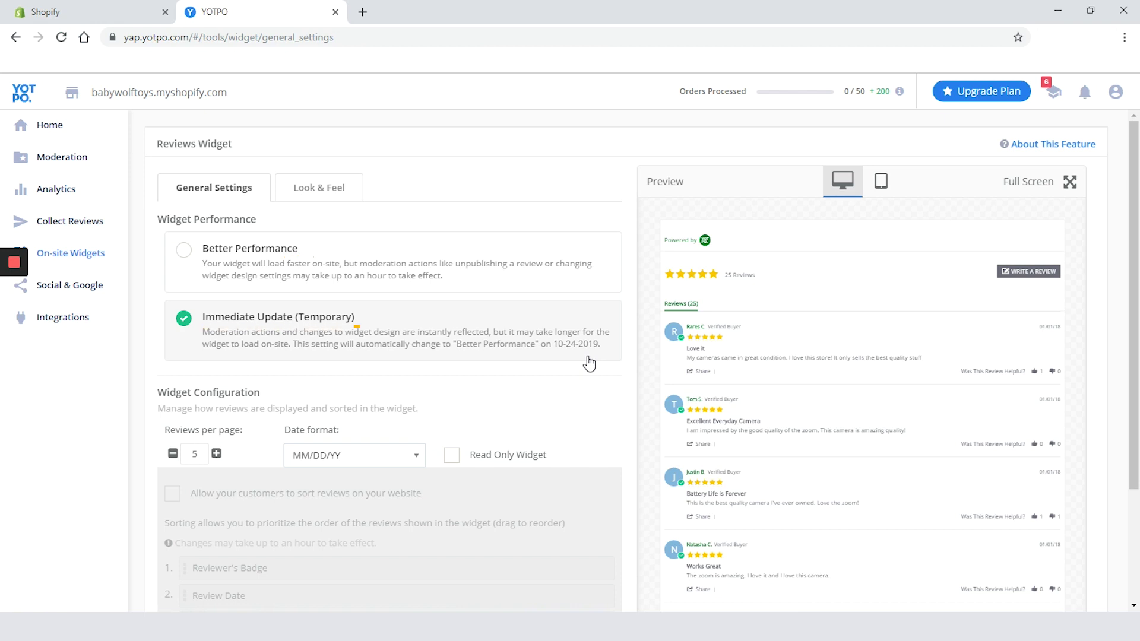
left_click(425, 277)
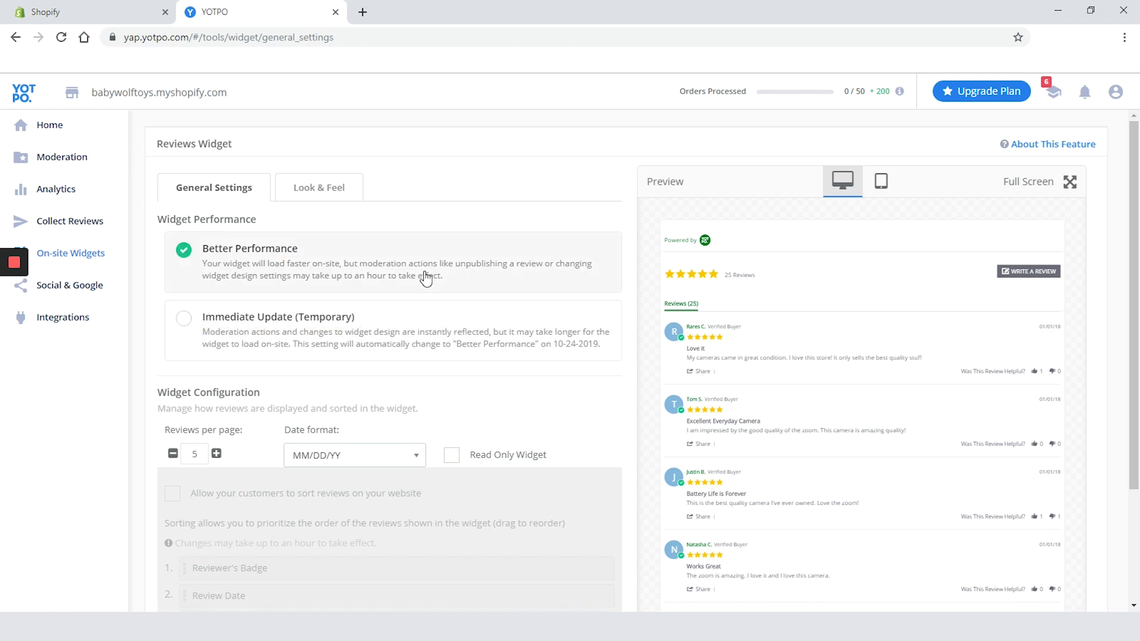
left_click(216, 454)
scroll(261, 463, "down", 3)
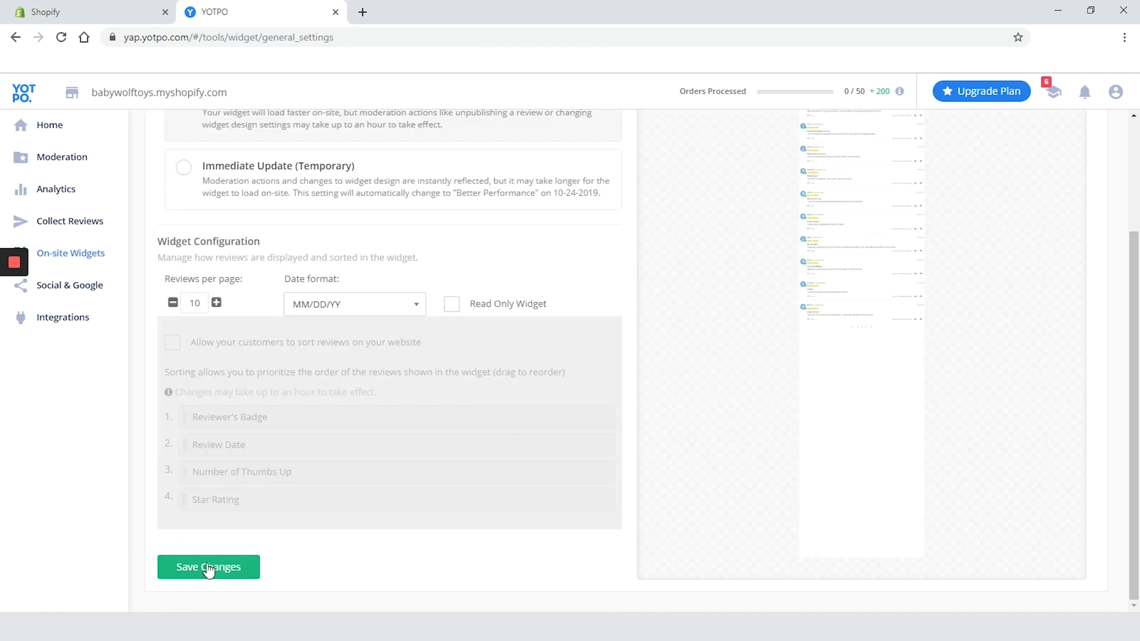
left_click(207, 568)
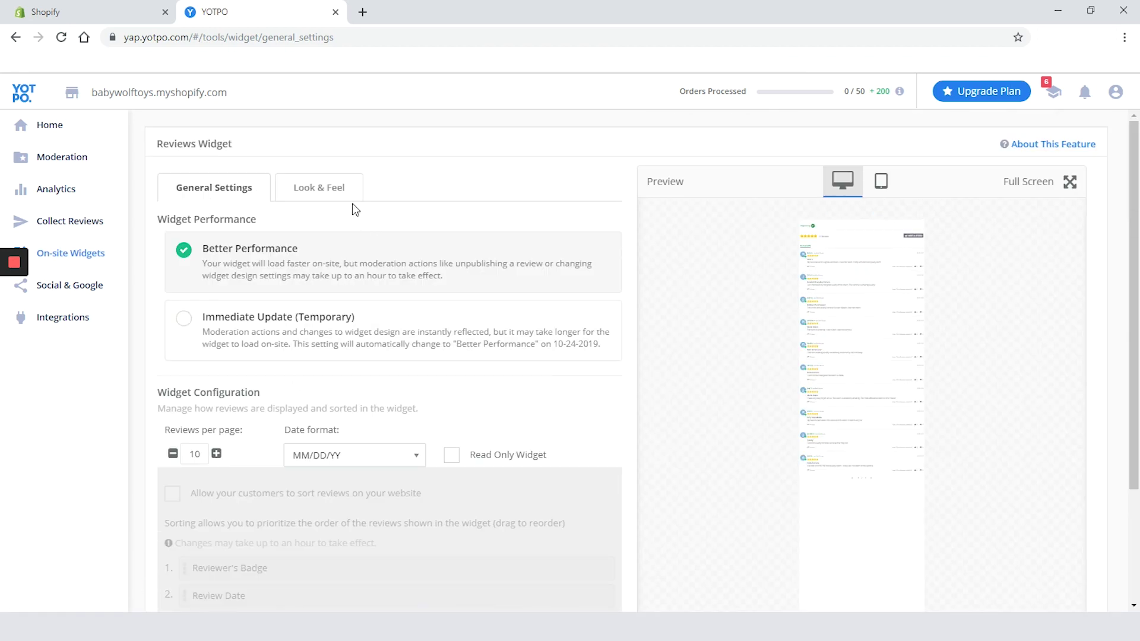
left_click(339, 188)
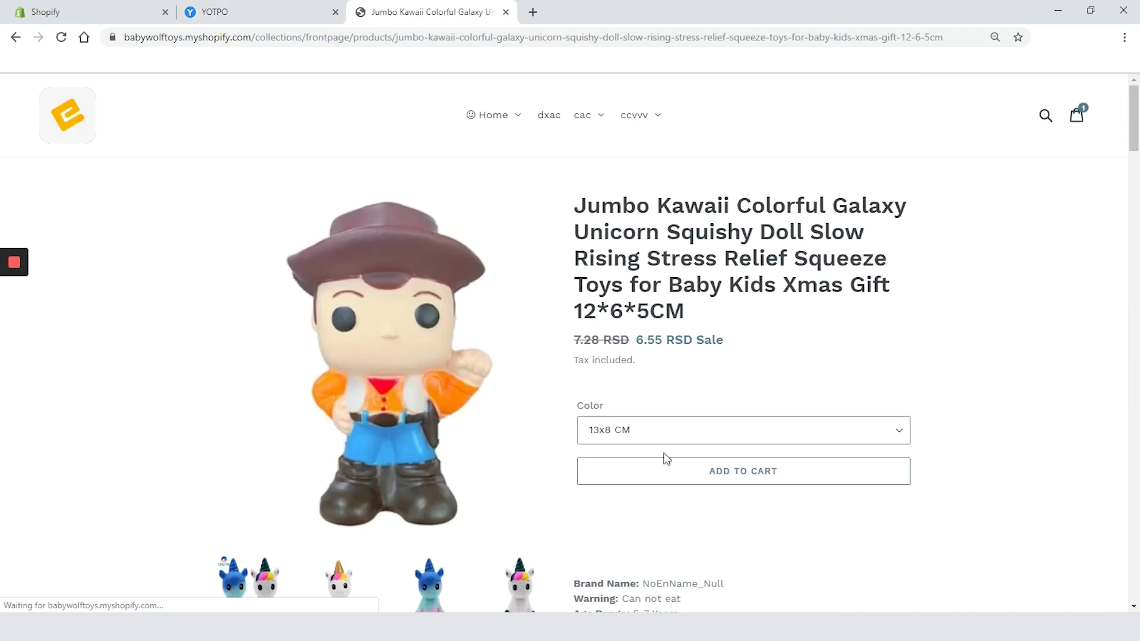
Start a 5-star review titled 'Best product ever' with the text 'some dummy text'
scroll(667, 451, "down", 7)
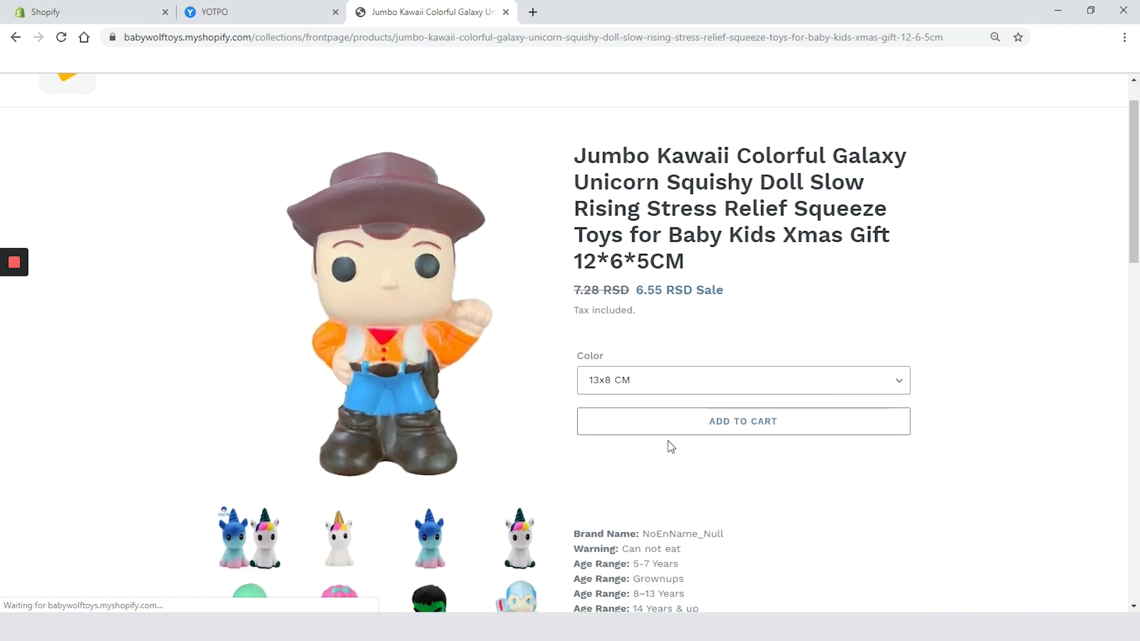
scroll(667, 447, "down", 15)
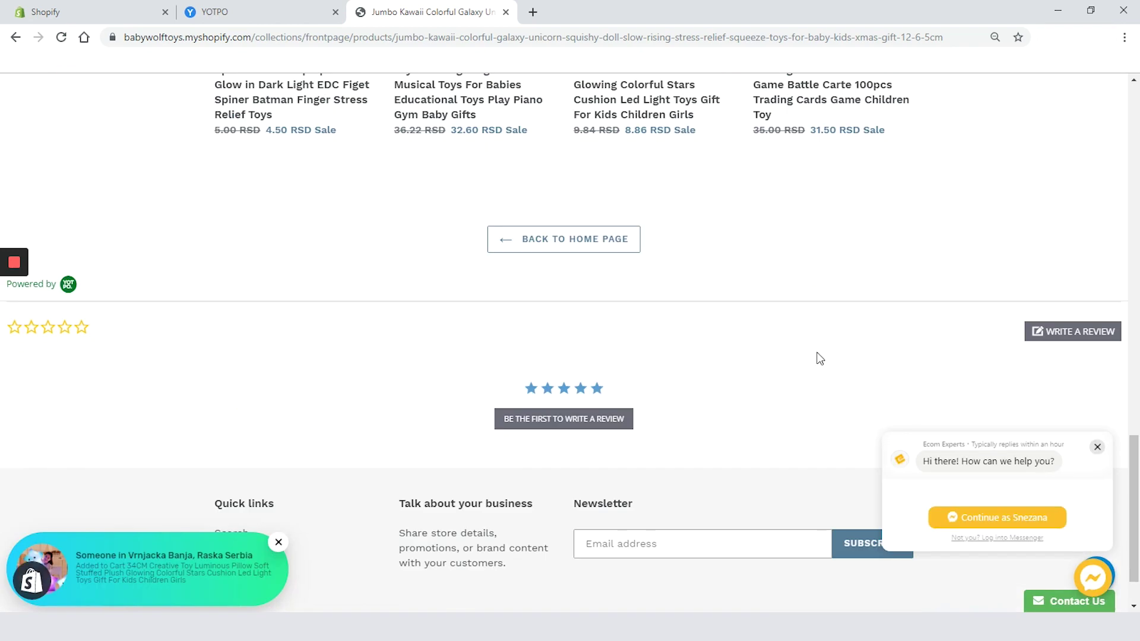
left_click(614, 424)
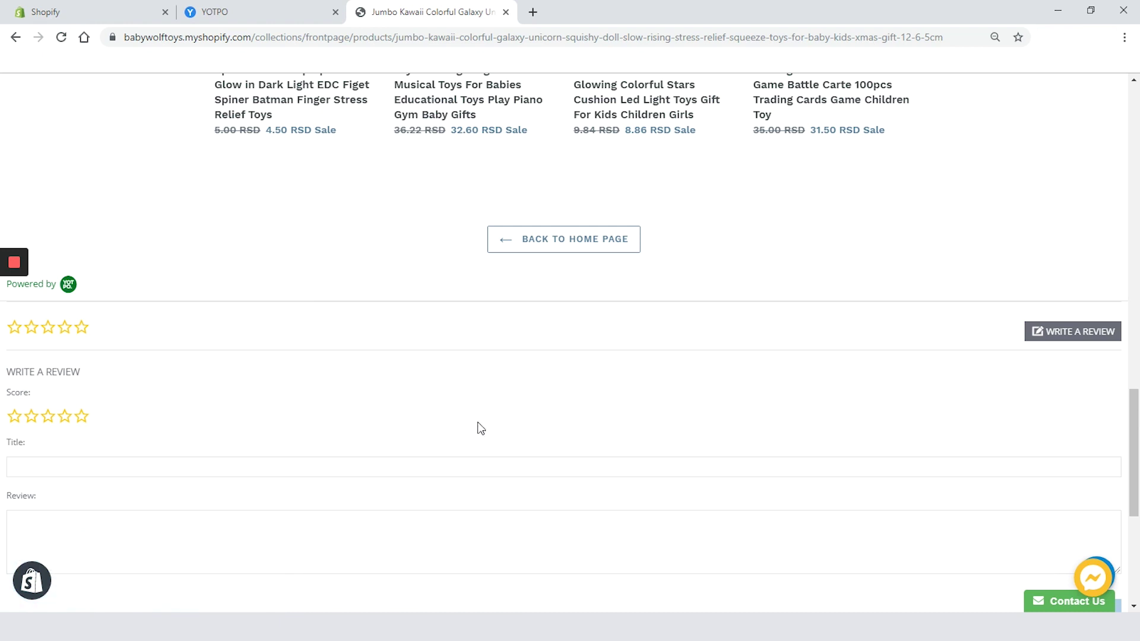
left_click(82, 419)
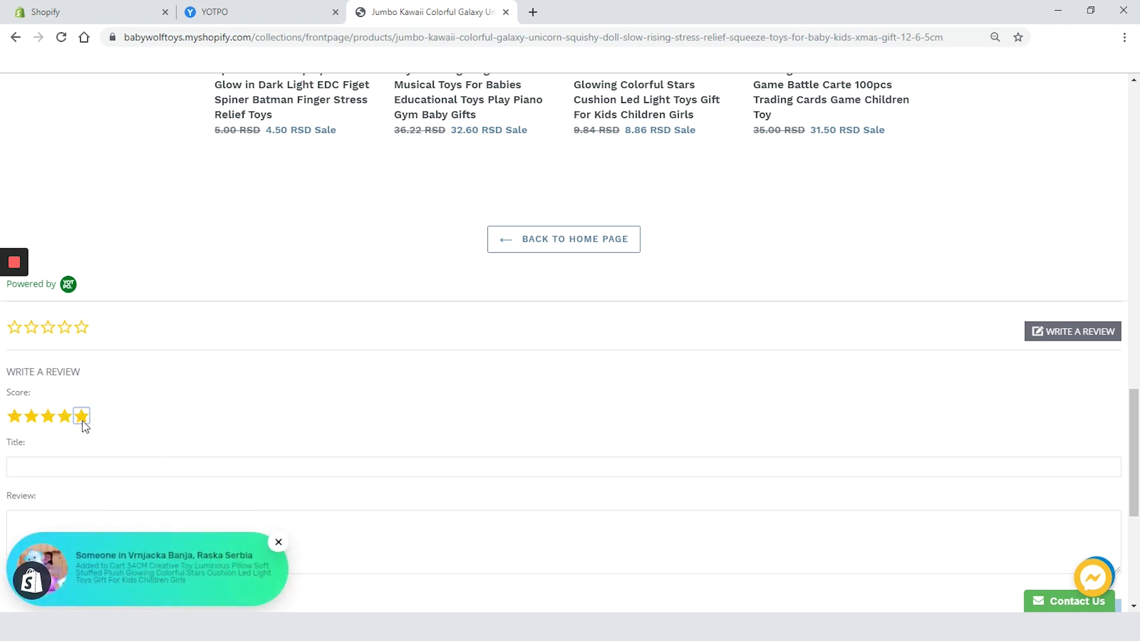
left_click(141, 469)
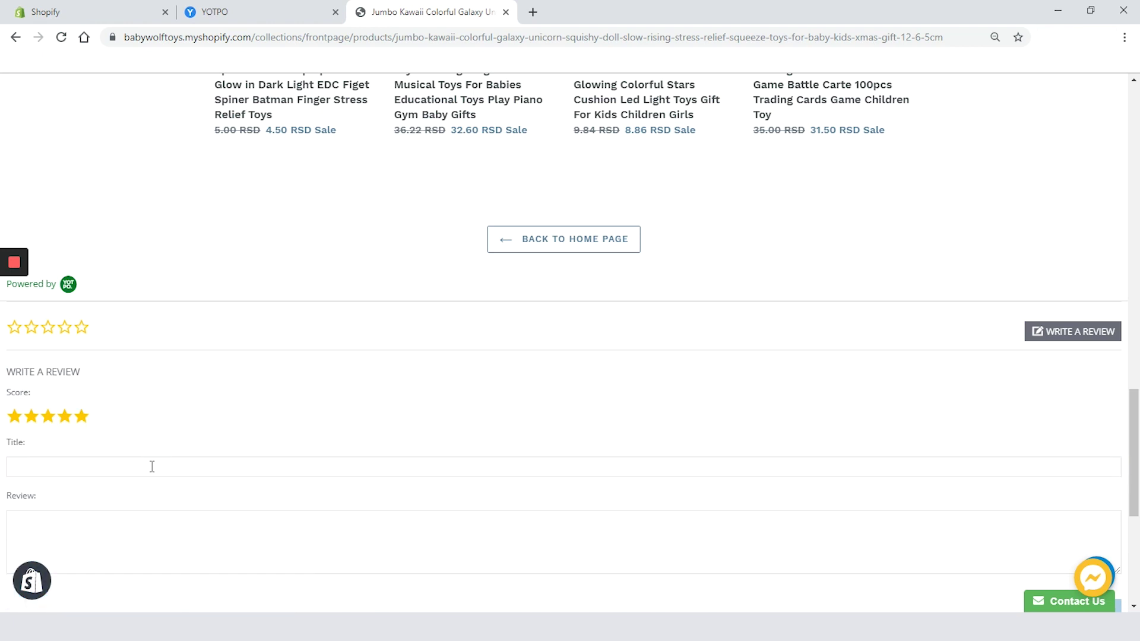
type("Be")
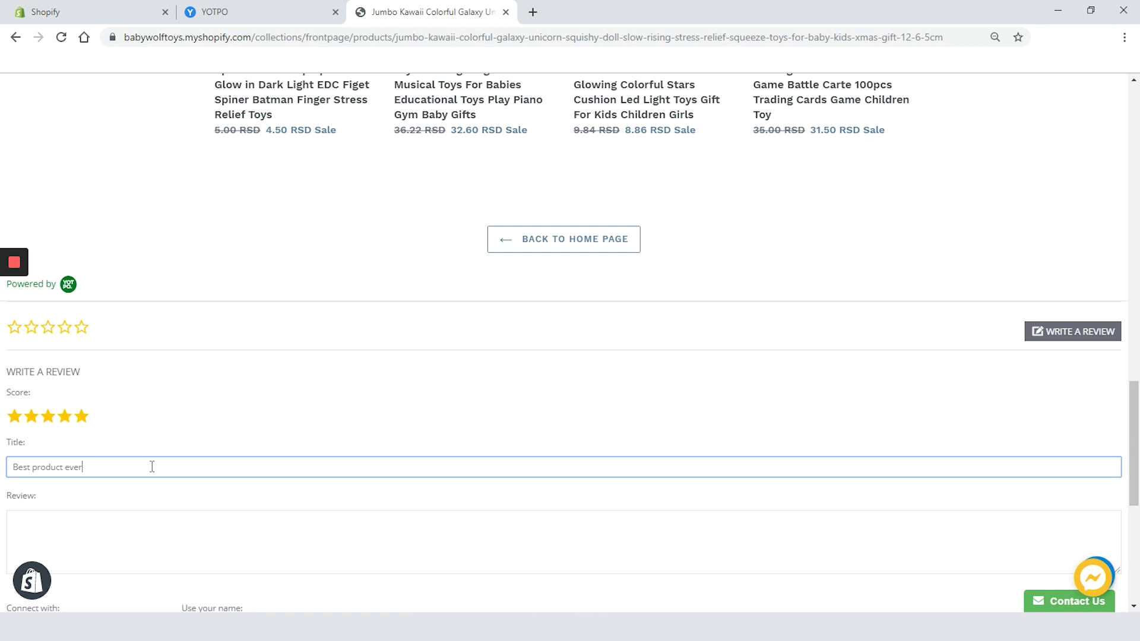
type("st product ever")
left_click(127, 531)
type("some dummy text")
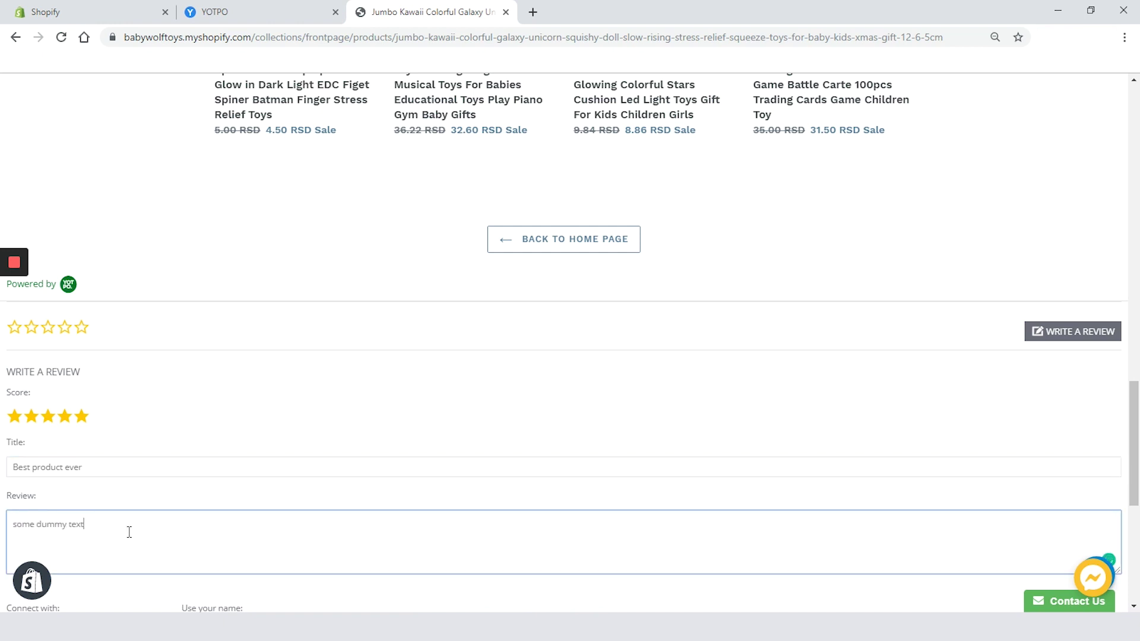
Fill in the reviewer's name and e-mail and post the test review
scroll(605, 382, "down", 7)
scroll(604, 382, "up", 3)
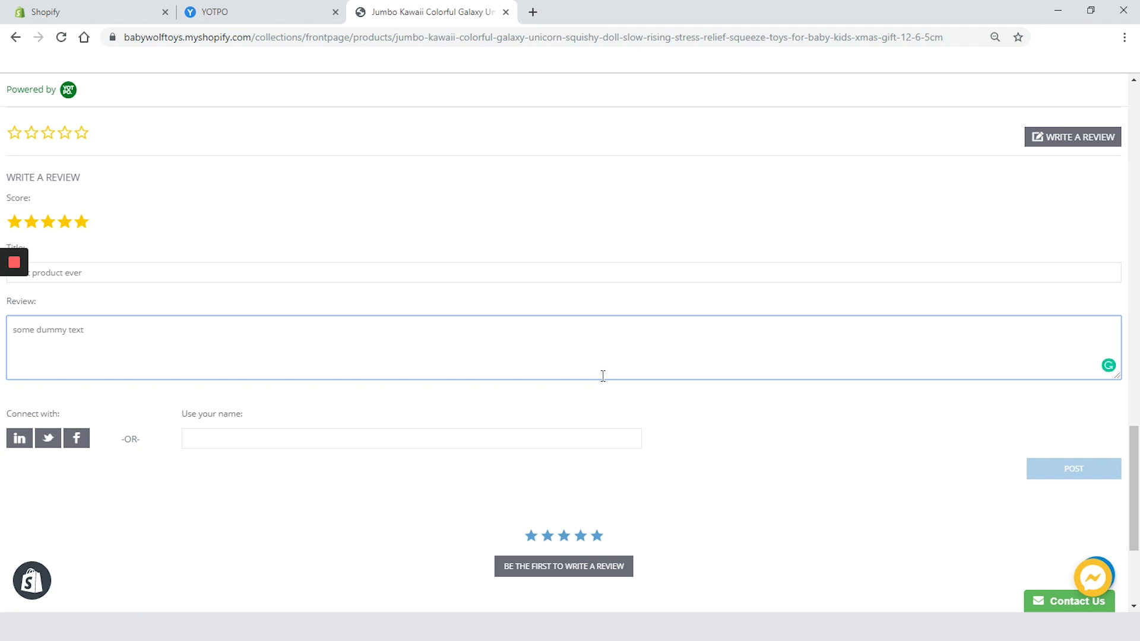
key("Tab")
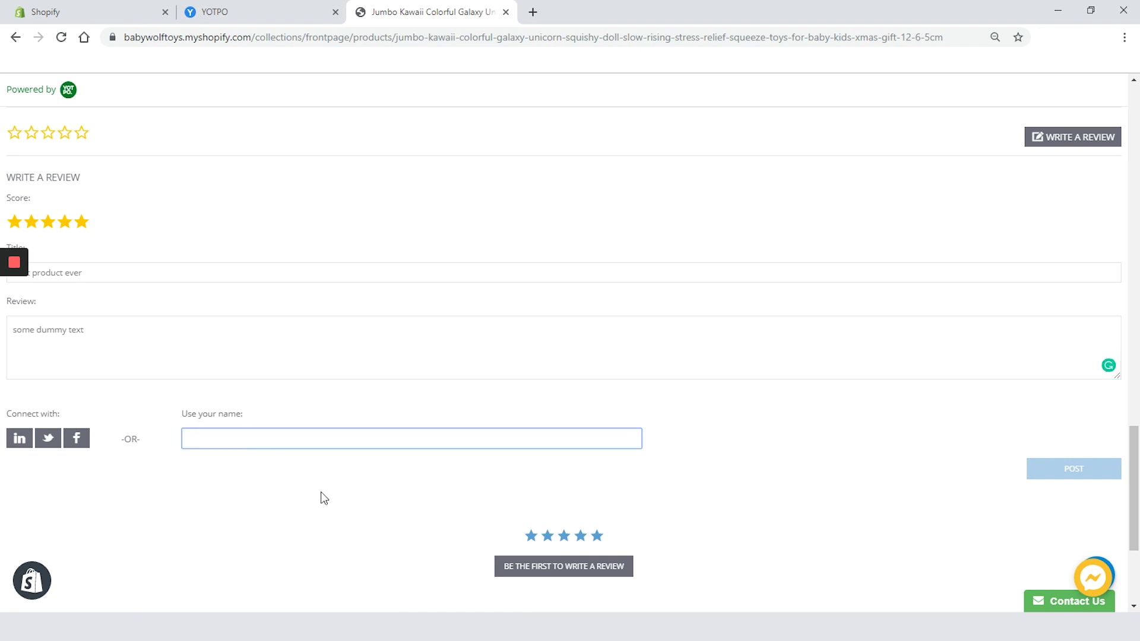
type("Andrew")
left_click(712, 441)
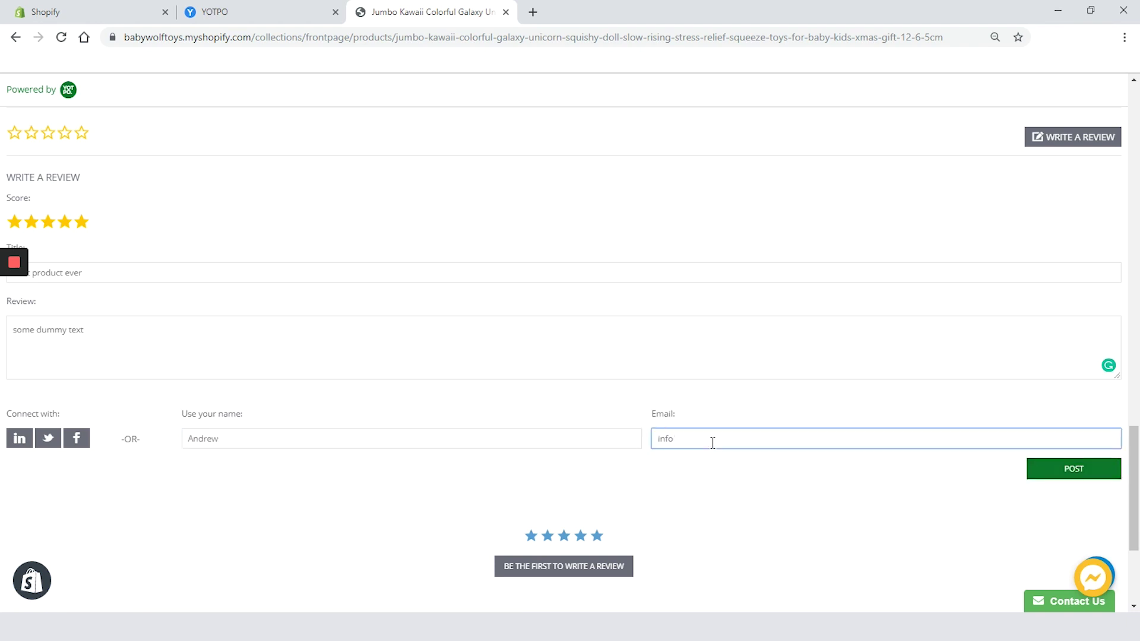
left_click(1038, 475)
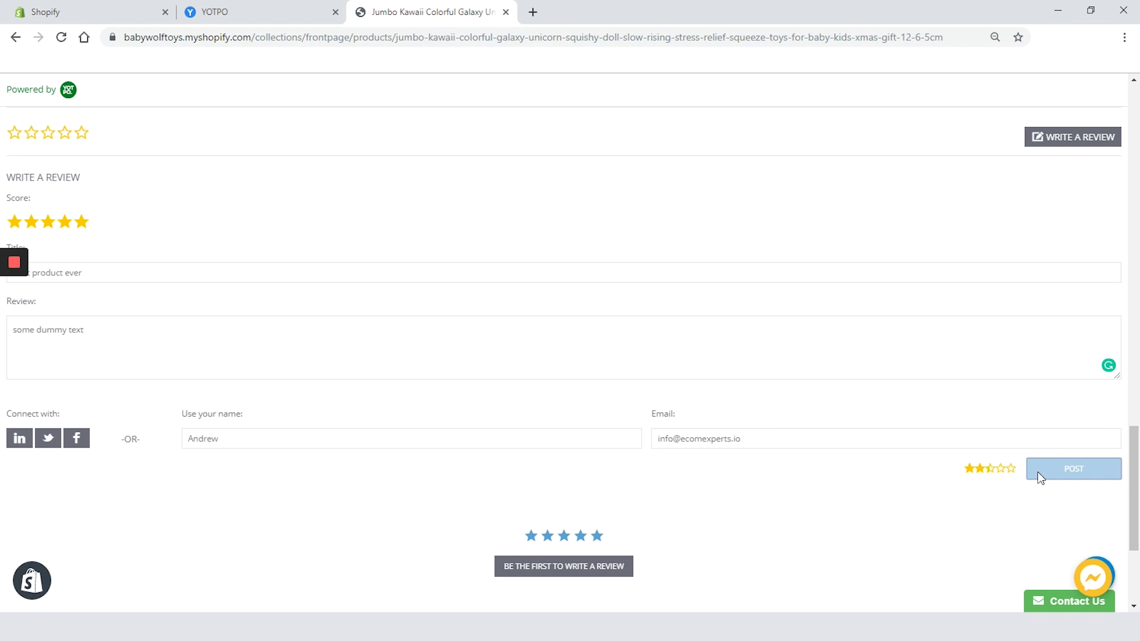